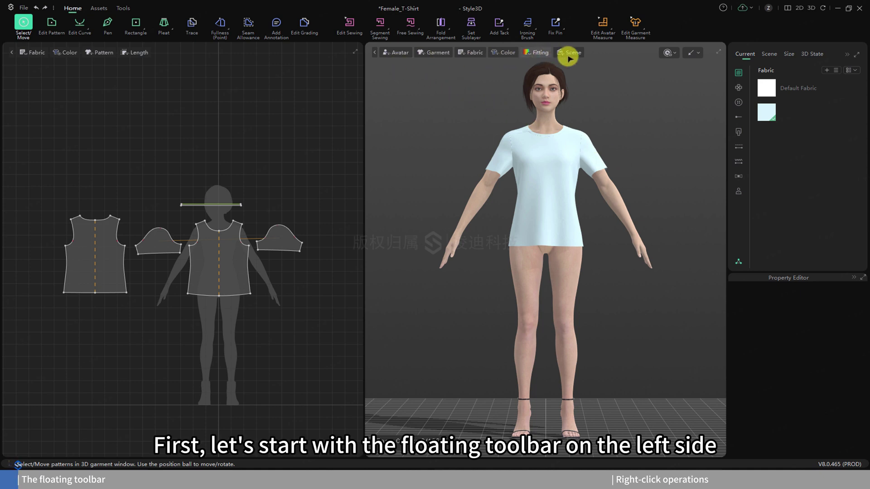
Show the avatar's arrangement points, toggling them off and back on with A
click(401, 53)
click(410, 89)
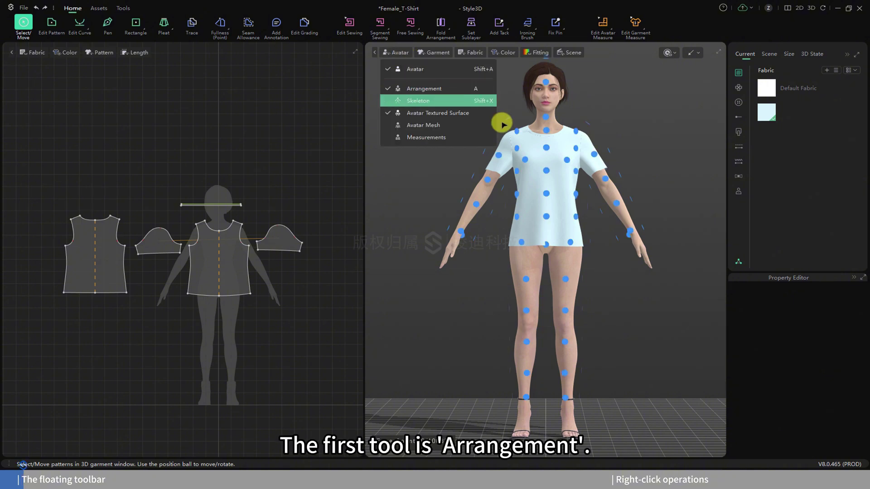
click(670, 152)
key(a)
key(a)
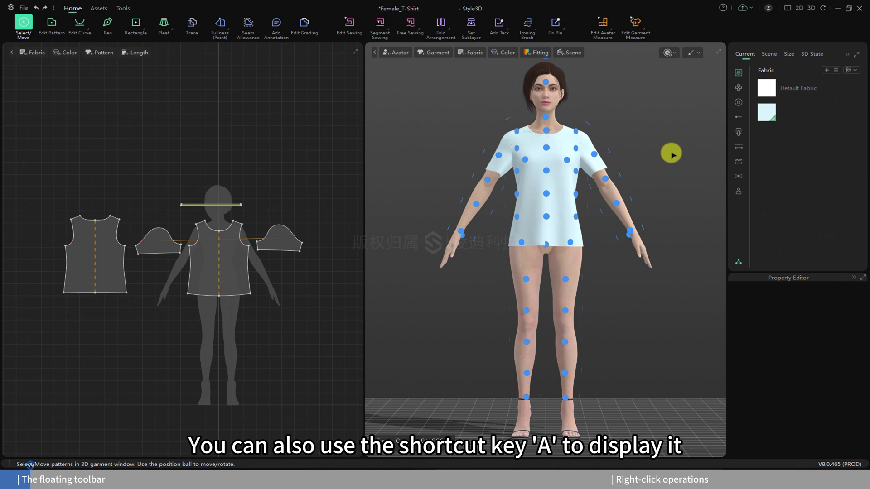
Place the shirt's front panel onto the chest arrangement point
right_drag(670, 151, 638, 163)
click(564, 187)
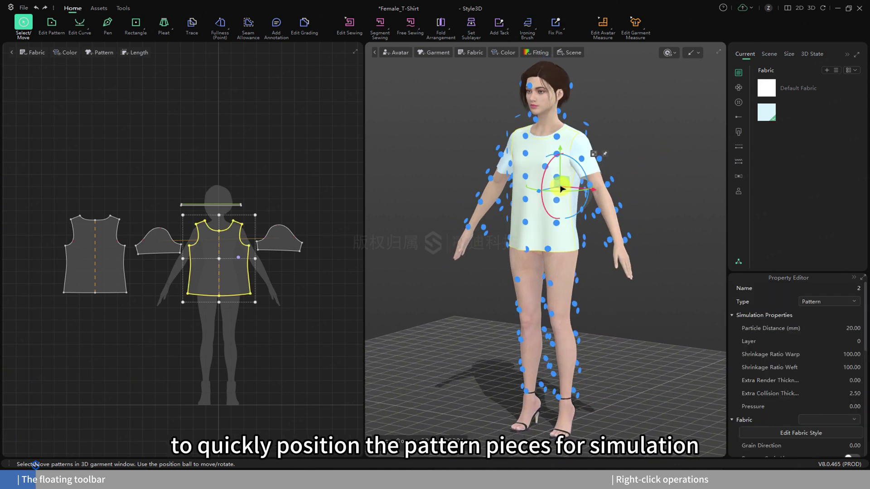
click(531, 181)
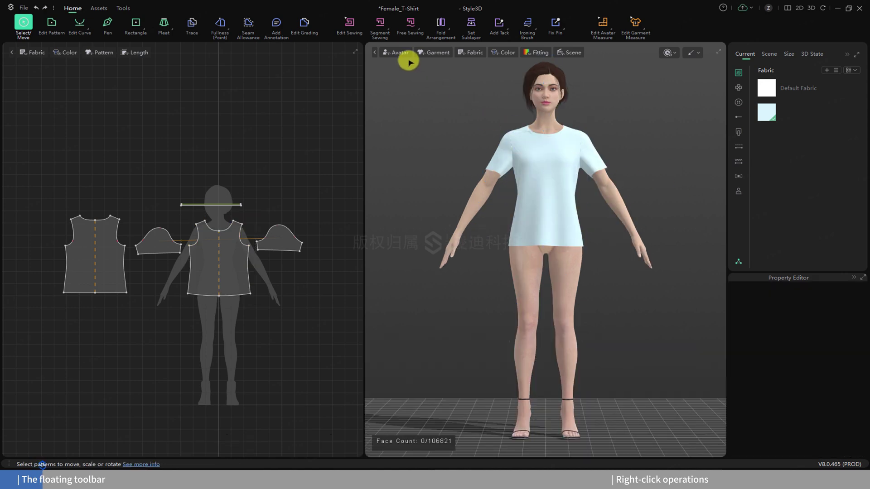
Display the avatar skeleton and rotate the left wrist joint backward to about 10, -80, -30
click(399, 53)
click(408, 99)
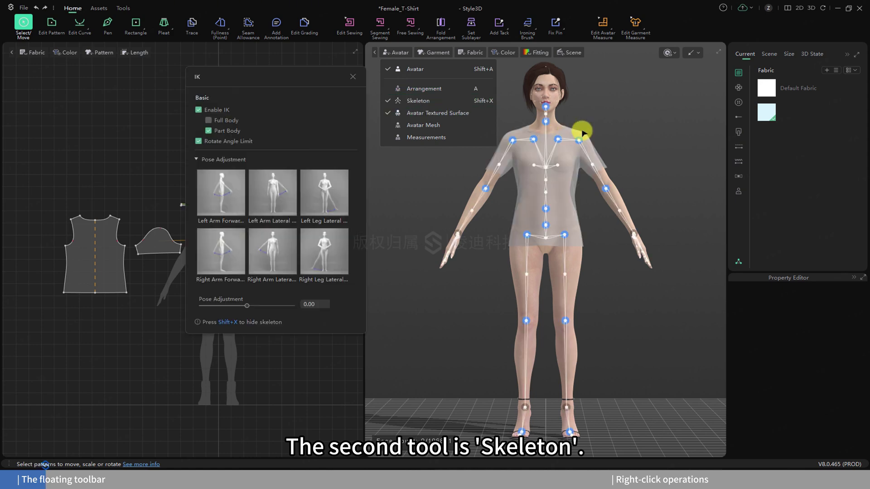
mouse_move(626, 140)
right_down()
mouse_move(579, 144)
mouse_move(636, 150)
mouse_move(616, 149)
right_up()
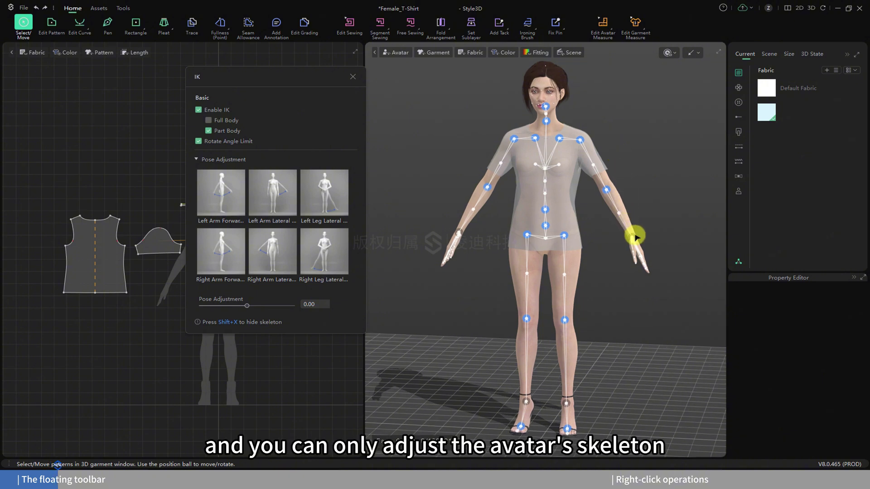
mouse_move(635, 236)
mouse_down()
mouse_move(645, 233)
mouse_move(633, 237)
mouse_up()
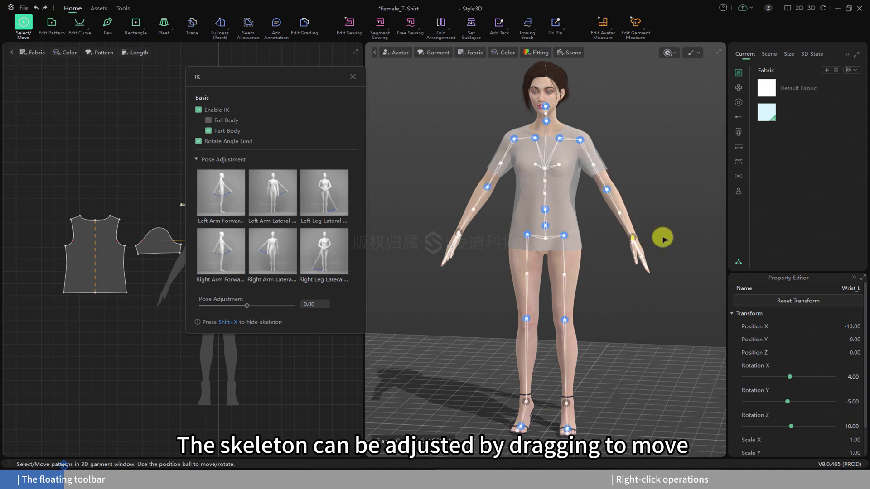
click(633, 239)
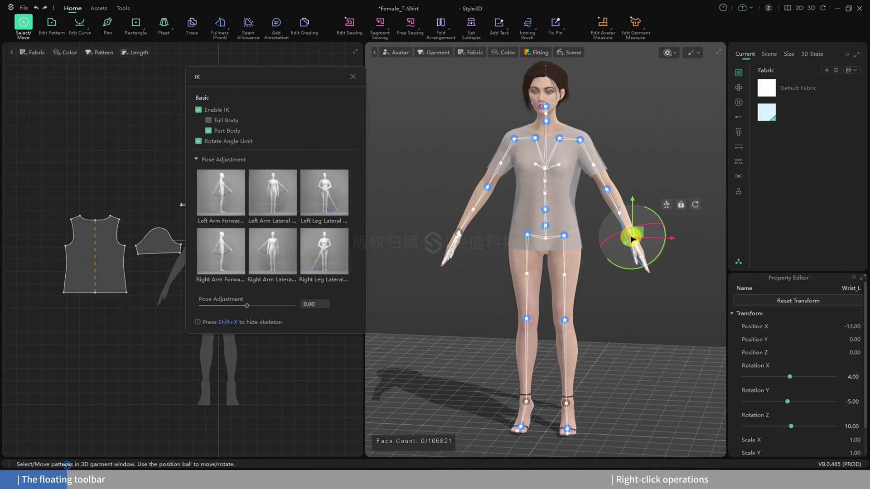
drag(629, 268, 650, 267)
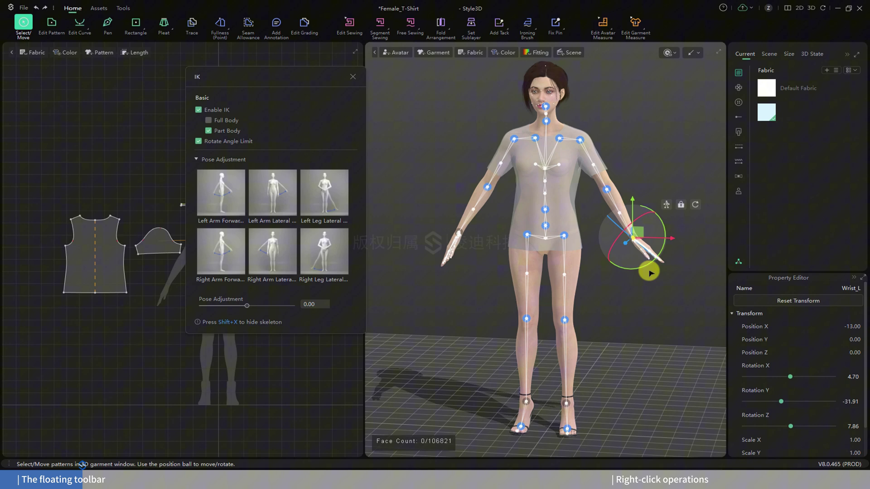
drag(647, 263, 661, 224)
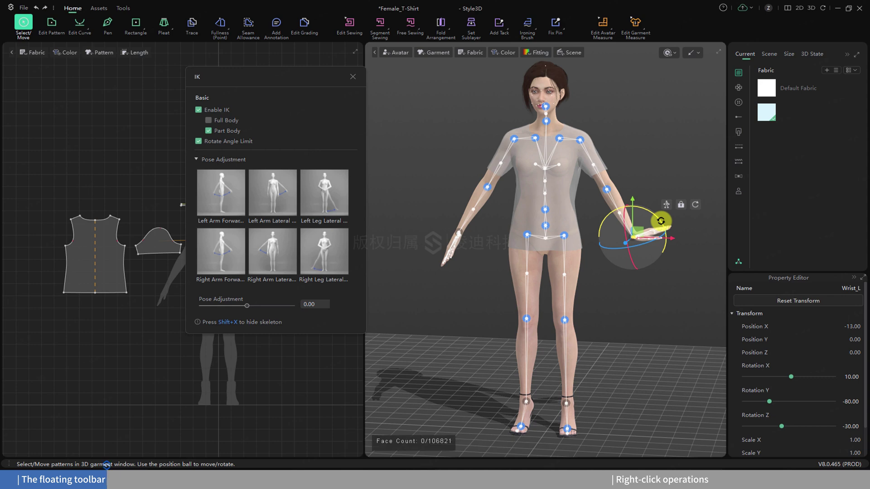
Uncheck Rotate Angle Limit, bend the left wrist further and rotate the left thumb joint
click(199, 142)
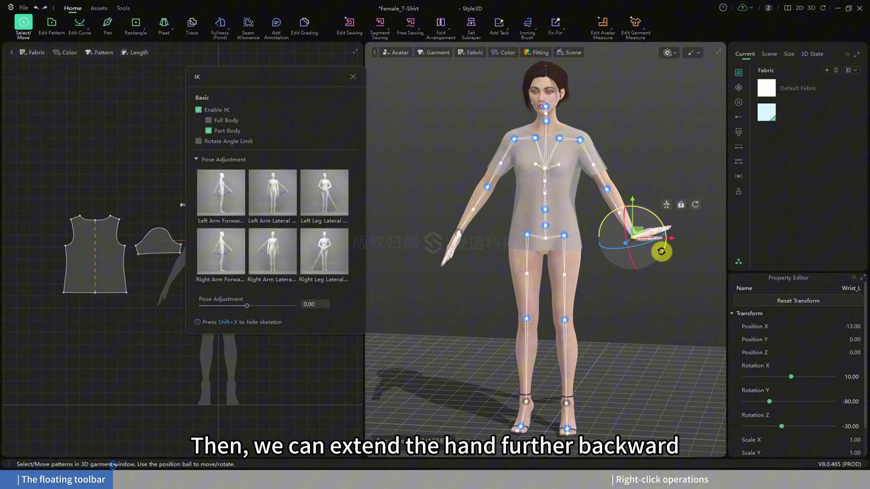
drag(662, 252, 638, 257)
click(638, 257)
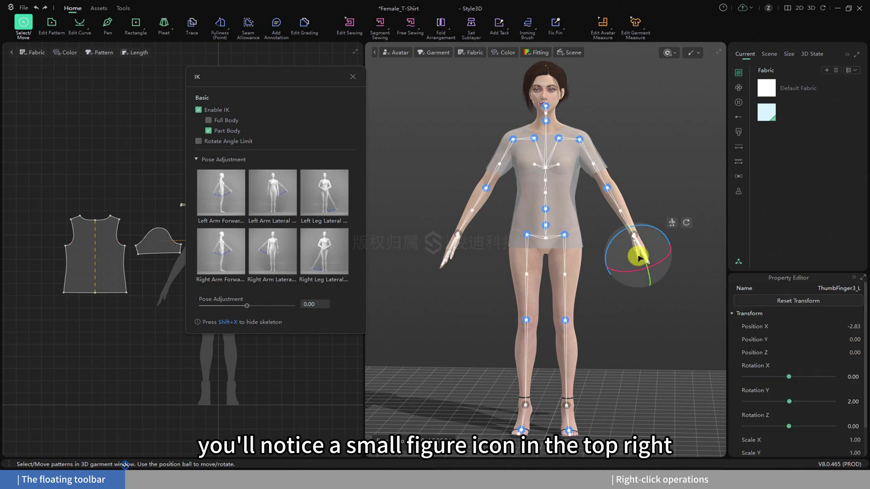
click(672, 222)
mouse_move(608, 246)
mouse_down()
mouse_move(604, 252)
mouse_move(600, 238)
mouse_move(608, 250)
mouse_move(607, 241)
mouse_up()
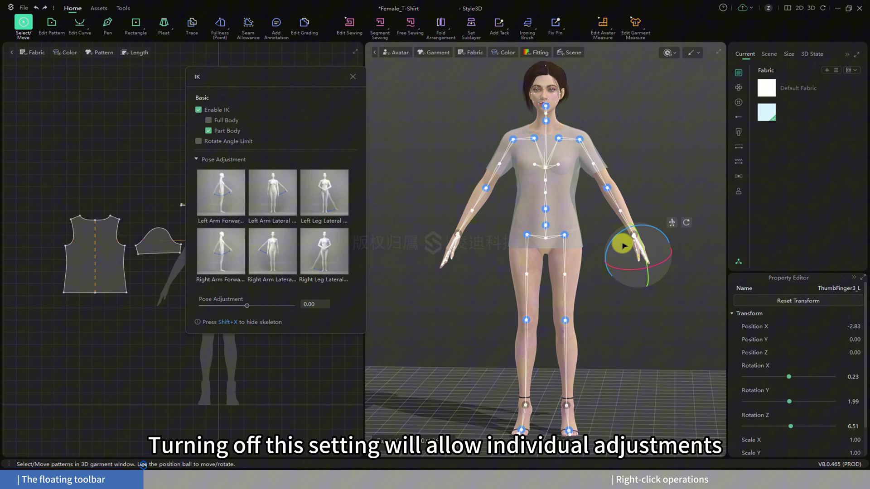
mouse_move(618, 233)
mouse_down()
mouse_move(613, 244)
mouse_move(617, 219)
mouse_move(614, 246)
mouse_up()
click(603, 284)
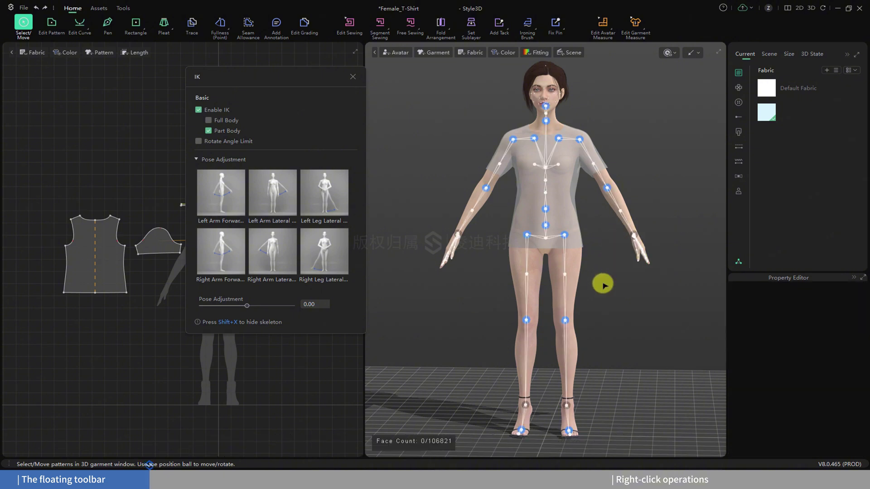
Try a left knee rotation (undone), swing the left arm forward with a Pose Adjustment slider, hide the skeleton
click(565, 321)
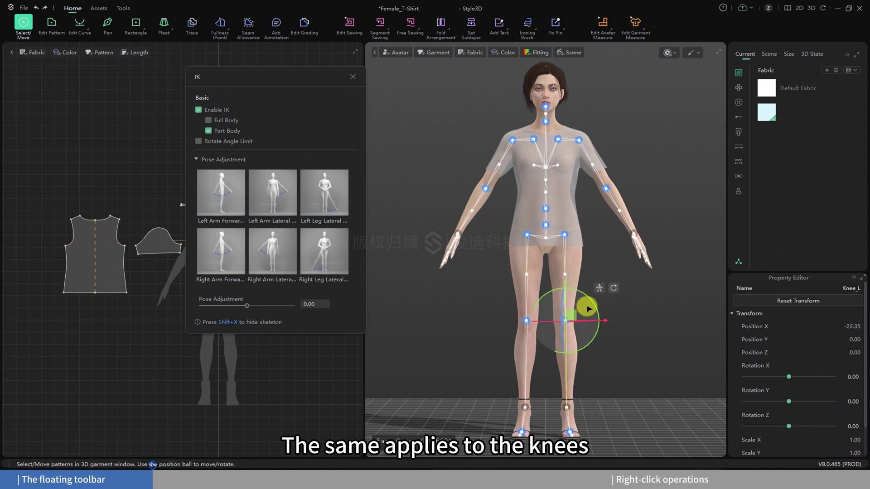
mouse_move(594, 334)
mouse_down()
mouse_move(589, 342)
mouse_move(601, 333)
mouse_move(595, 335)
mouse_up()
key(ctrl+z)
key(ctrl+z)
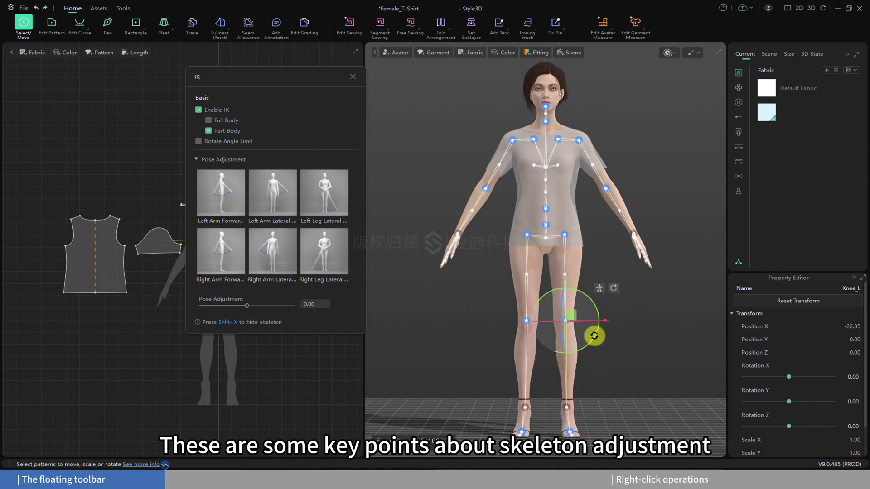
click(616, 343)
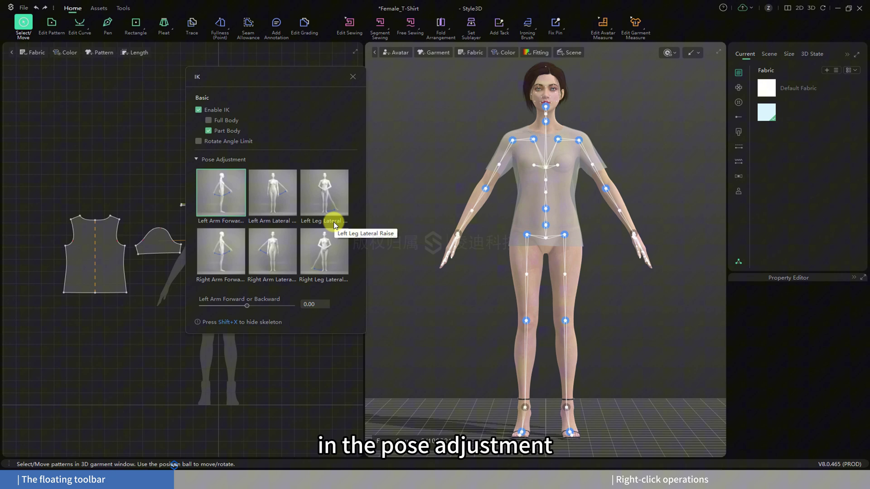
mouse_move(248, 308)
mouse_down()
mouse_move(266, 306)
mouse_move(248, 306)
mouse_up()
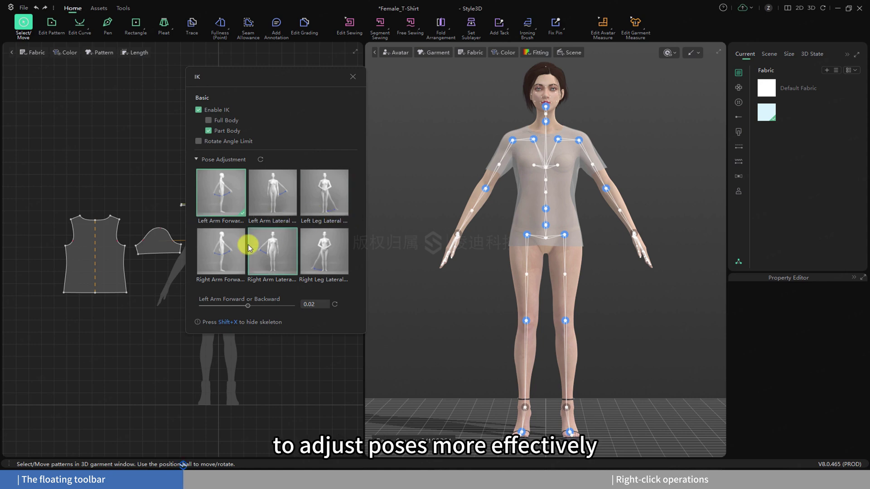
key(Escape)
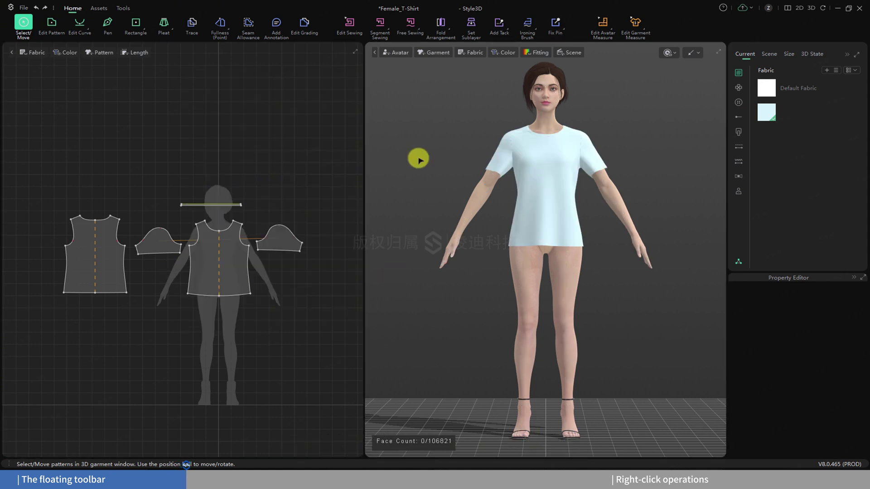
Toggle Avatar Textured Surface off and on, enable Avatar Mesh, and inspect the purple wireframe
click(397, 52)
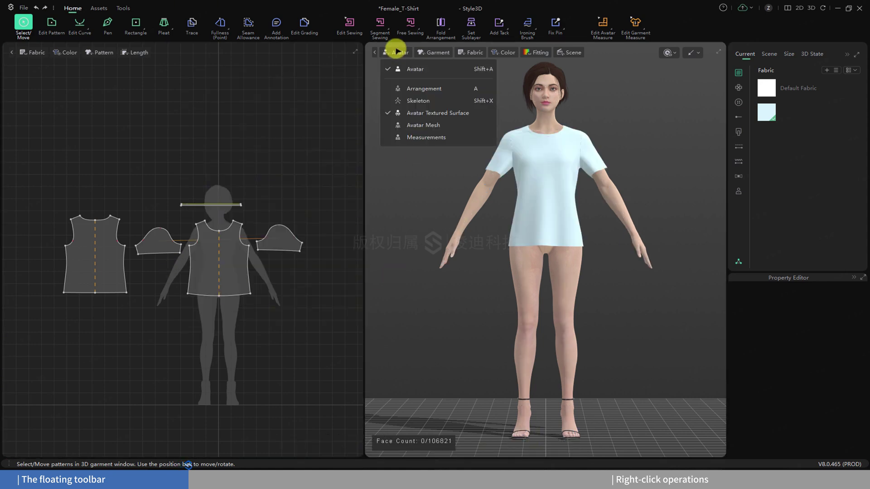
click(414, 113)
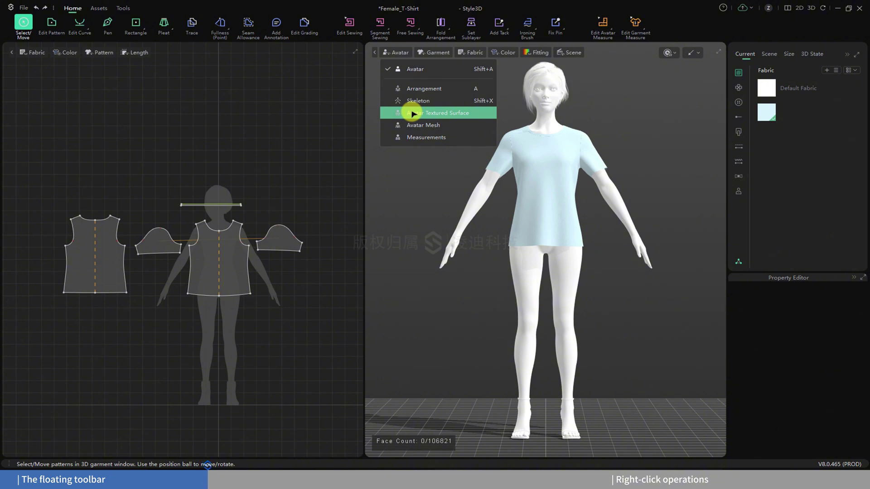
click(414, 113)
click(415, 125)
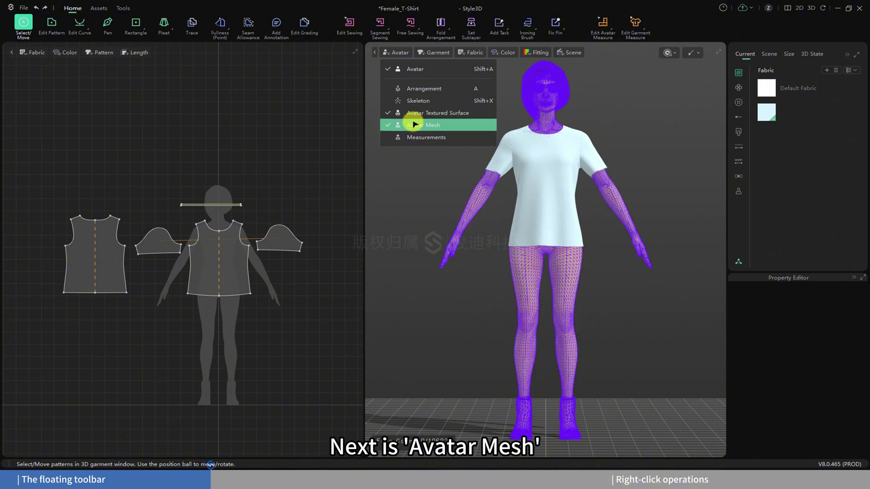
click(641, 152)
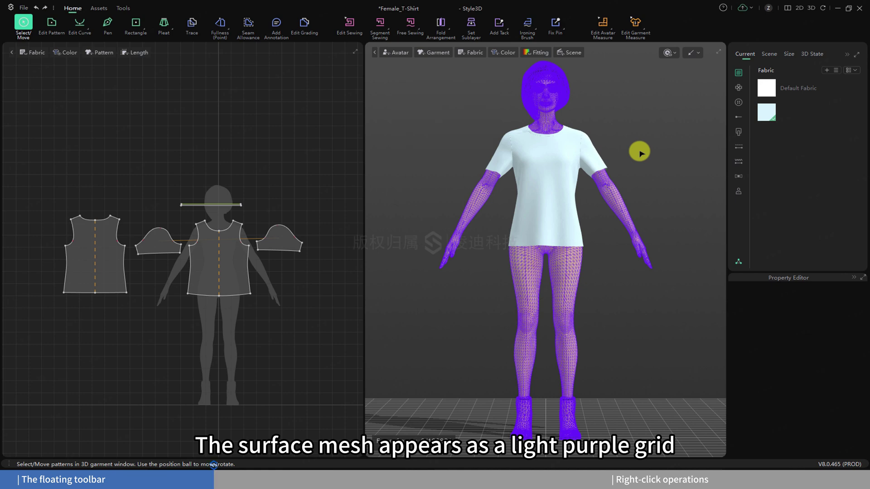
right_drag(635, 150, 657, 189)
scroll(594, 182, up, 5)
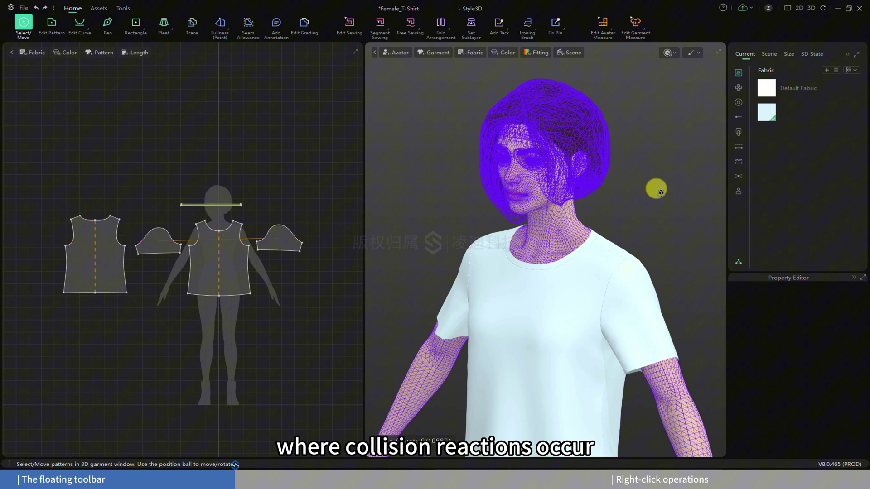
key(0)
mouse_move(664, 222)
right_down()
mouse_move(524, 239)
mouse_move(665, 229)
right_up()
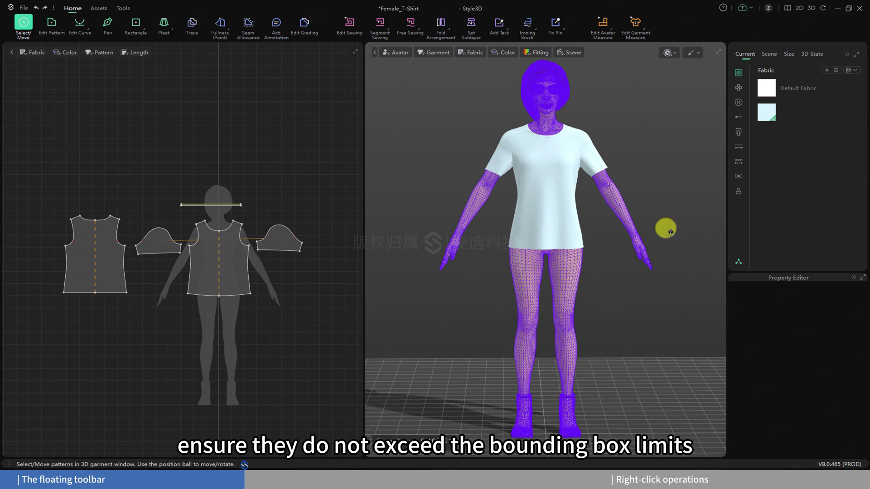
click(390, 52)
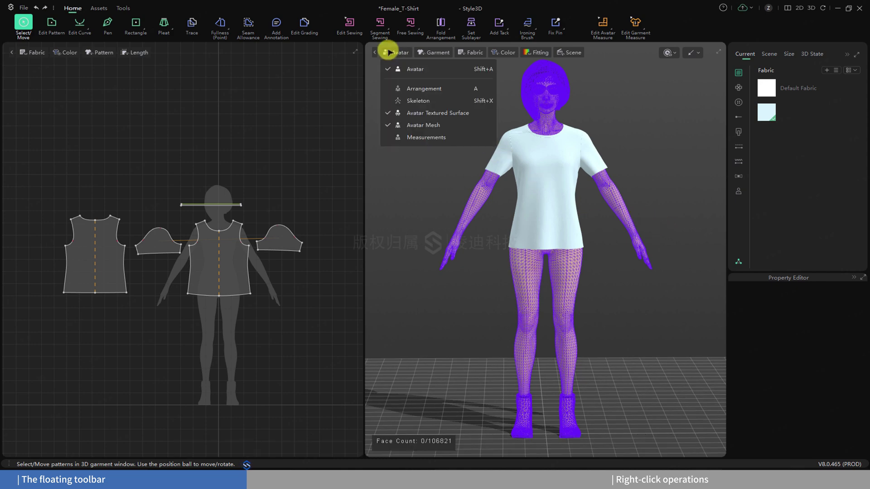
Hide the avatar mesh wireframe and briefly show then hide the body measurement lines
click(411, 123)
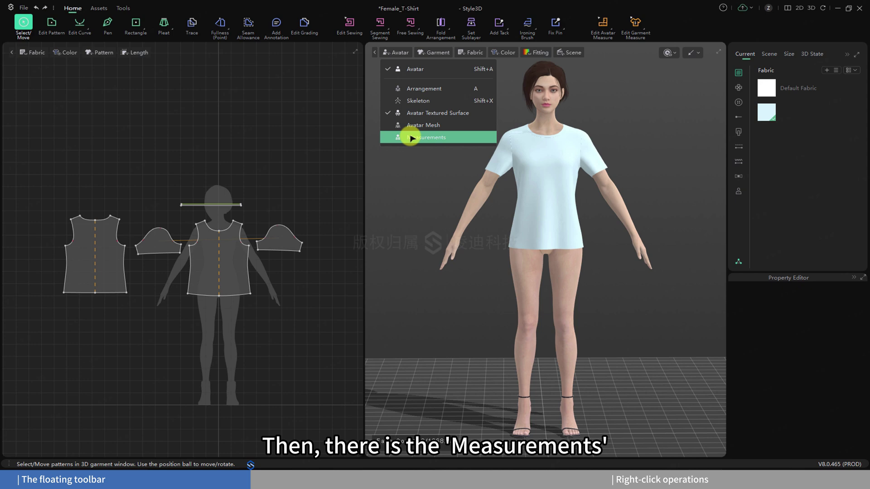
click(411, 137)
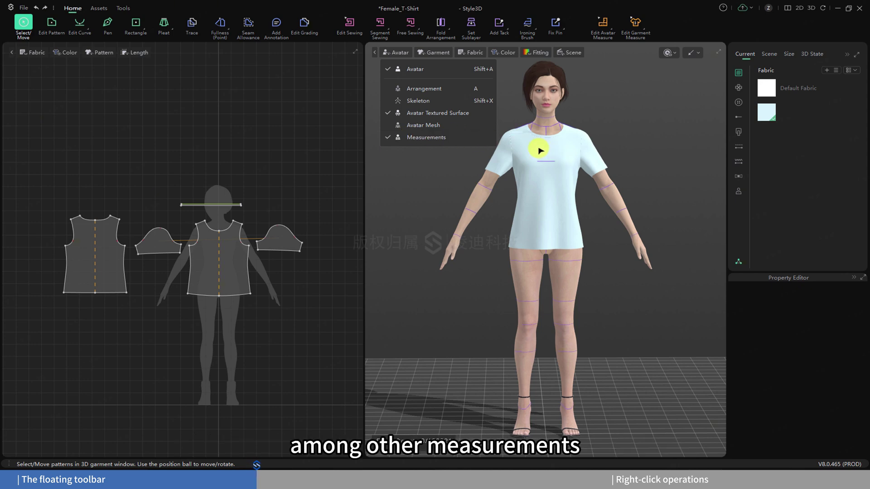
click(461, 139)
click(441, 169)
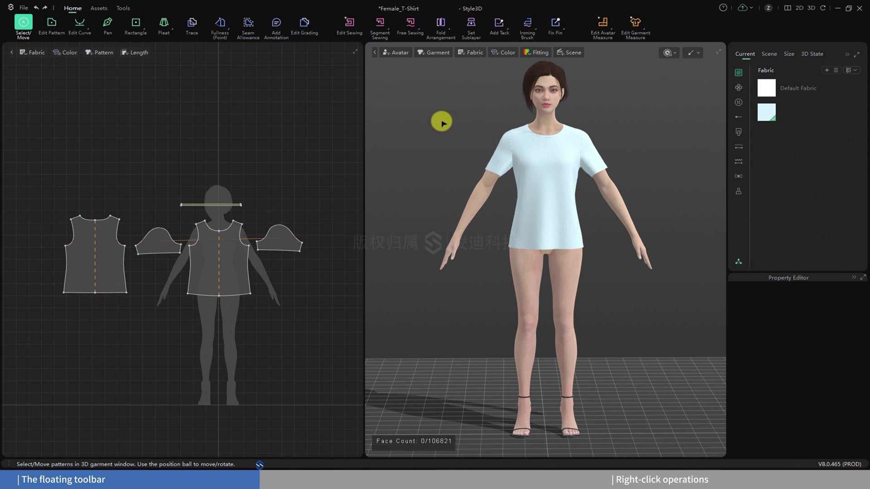
Uncheck and recheck Garment twice so the T-shirt disappears and reappears
click(439, 53)
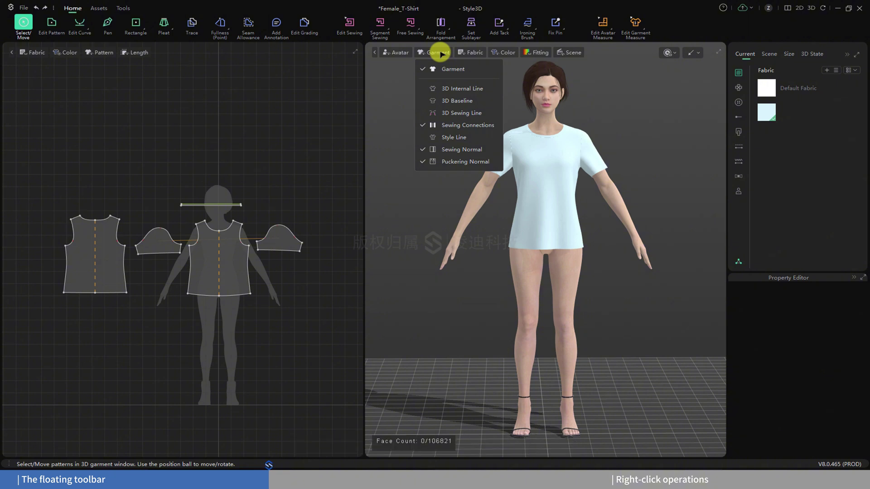
click(443, 69)
click(443, 70)
click(442, 69)
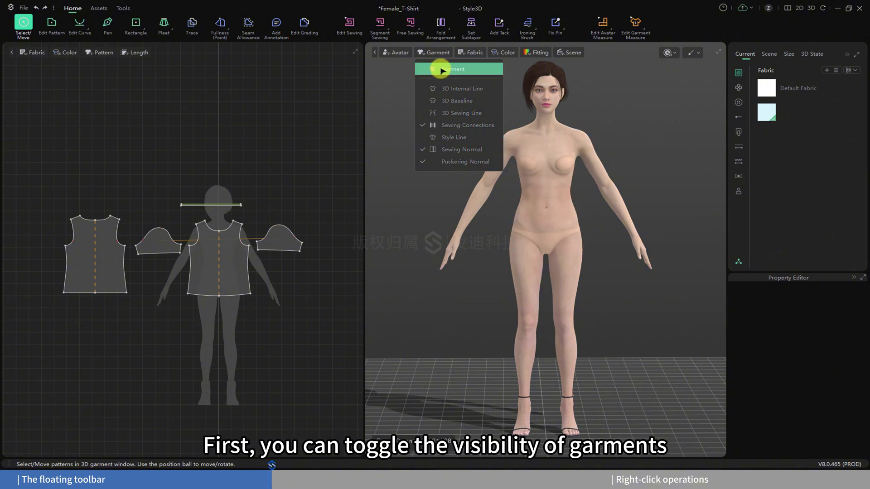
click(442, 69)
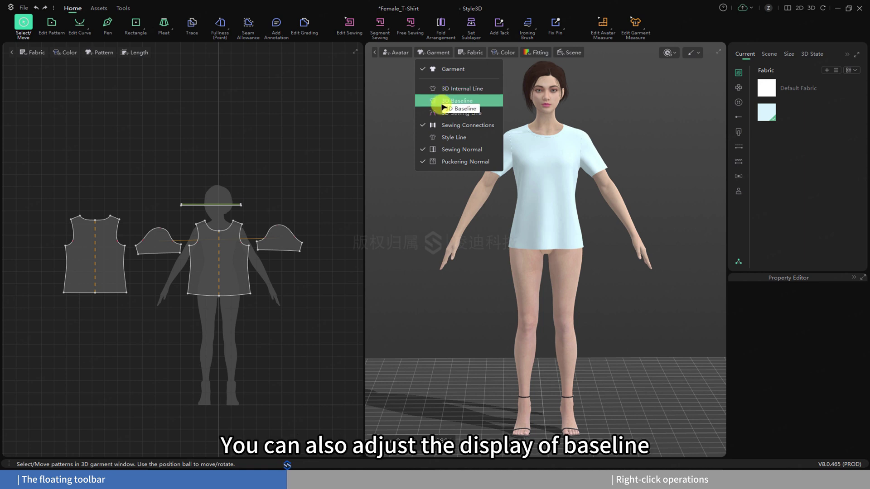
In Style Line settings, check Show Lines, Show Topstitches and Show Accessories for the T-shirt
click(440, 137)
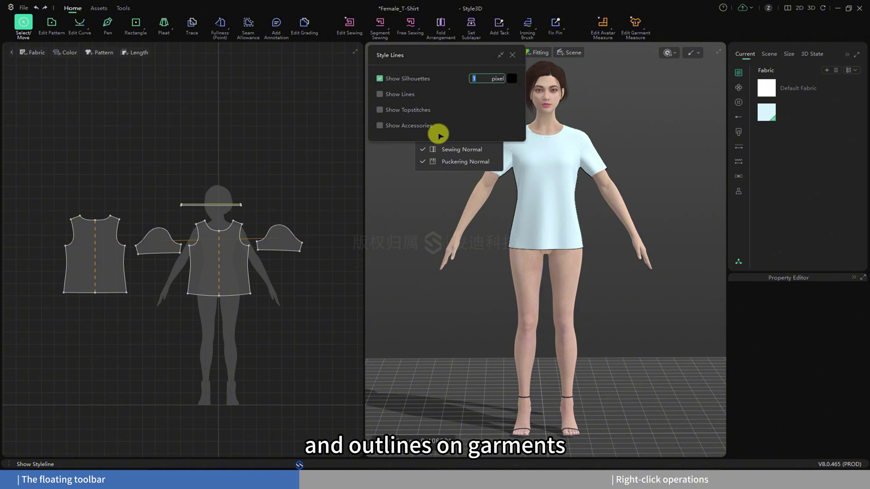
click(607, 163)
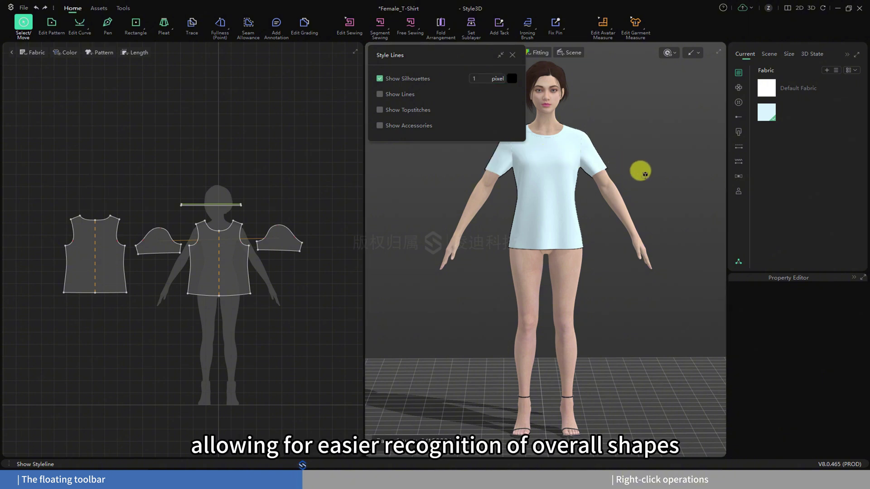
mouse_move(646, 174)
right_down()
mouse_move(559, 185)
mouse_move(640, 173)
right_up()
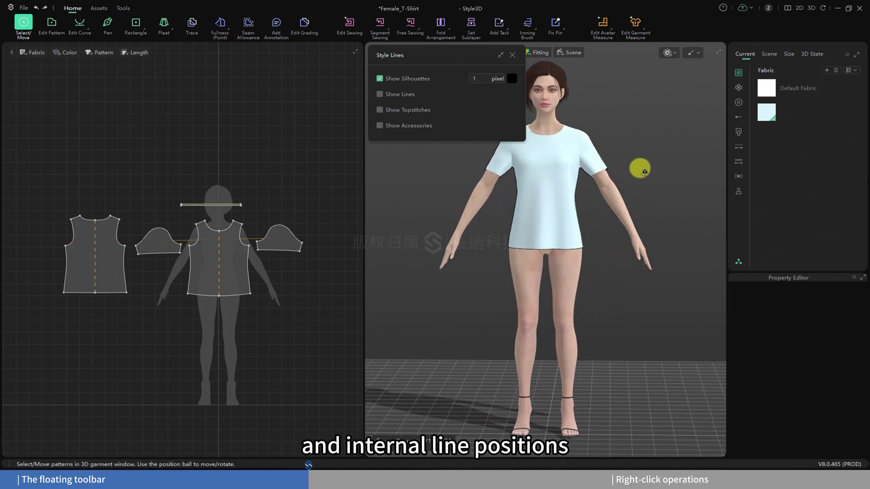
click(382, 94)
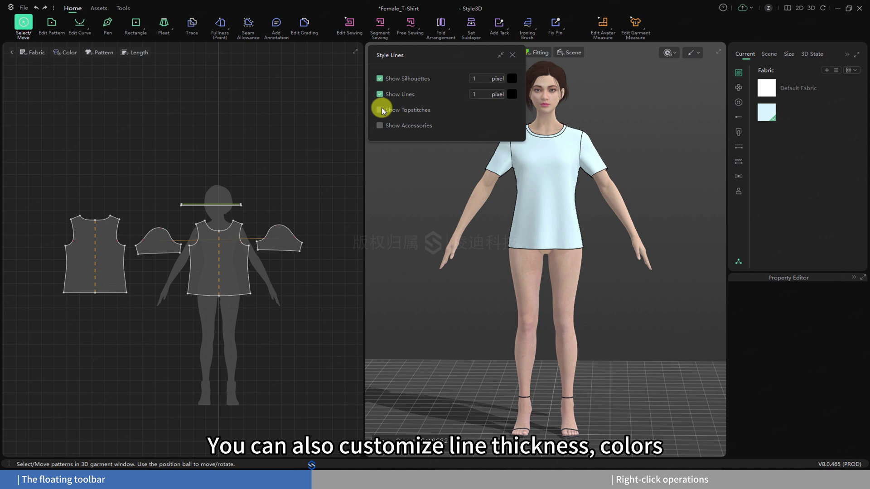
click(381, 110)
click(380, 126)
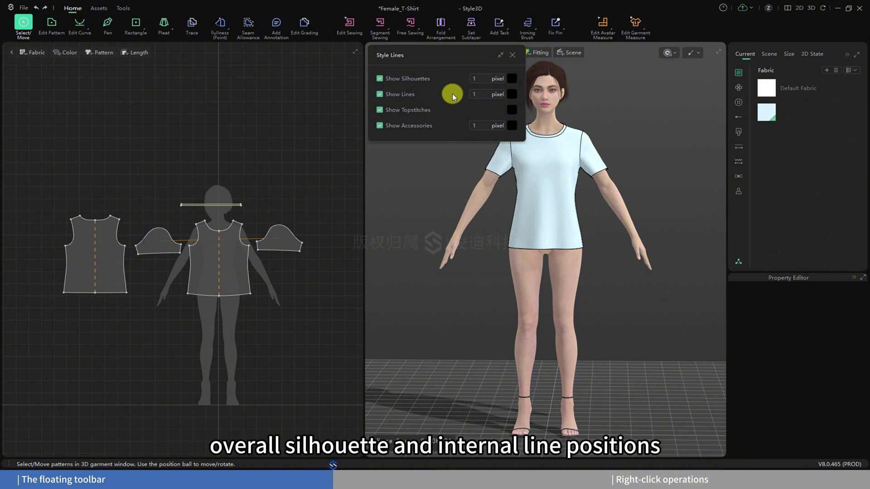
click(512, 55)
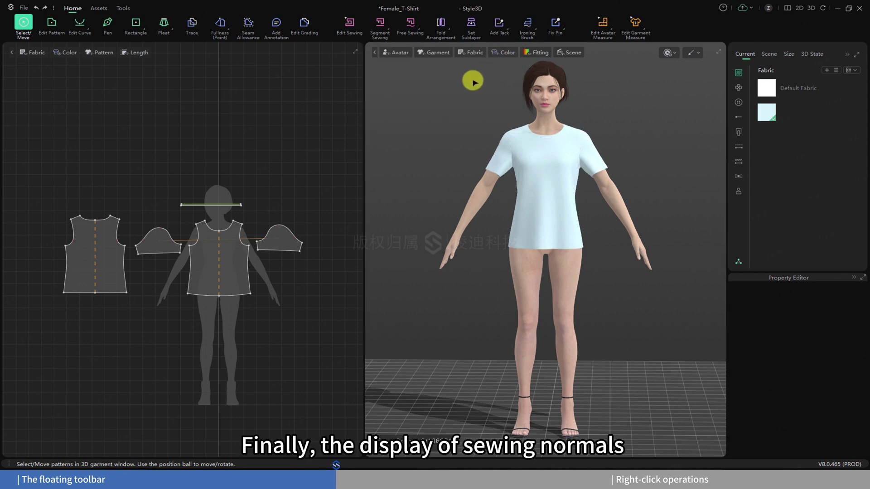
click(433, 52)
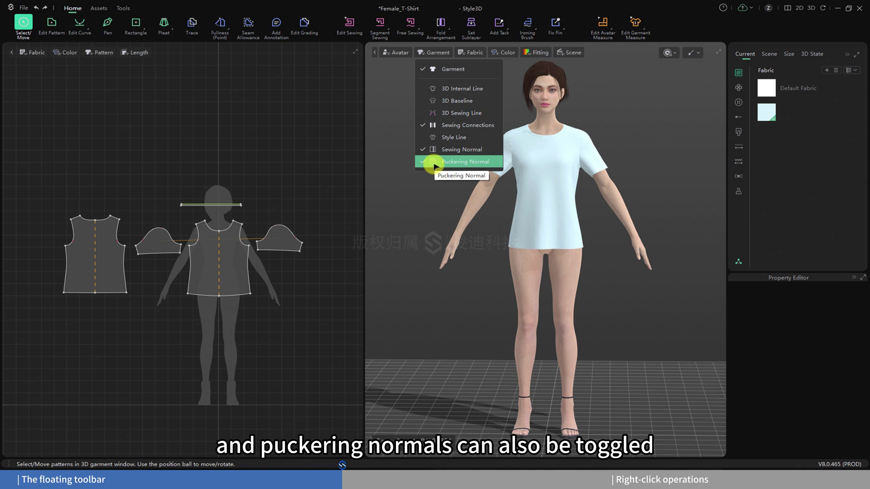
Turn the shirt's Textured 3D Surface off and then back on
click(431, 184)
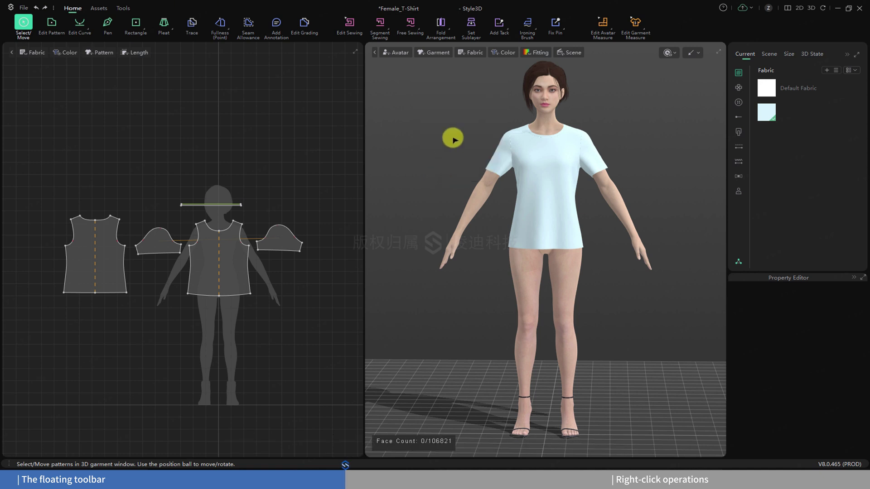
click(475, 53)
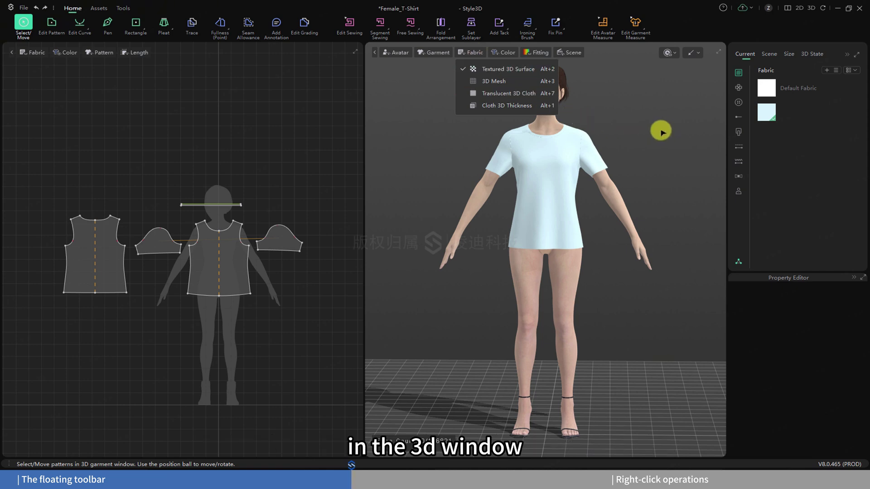
click(477, 69)
click(630, 139)
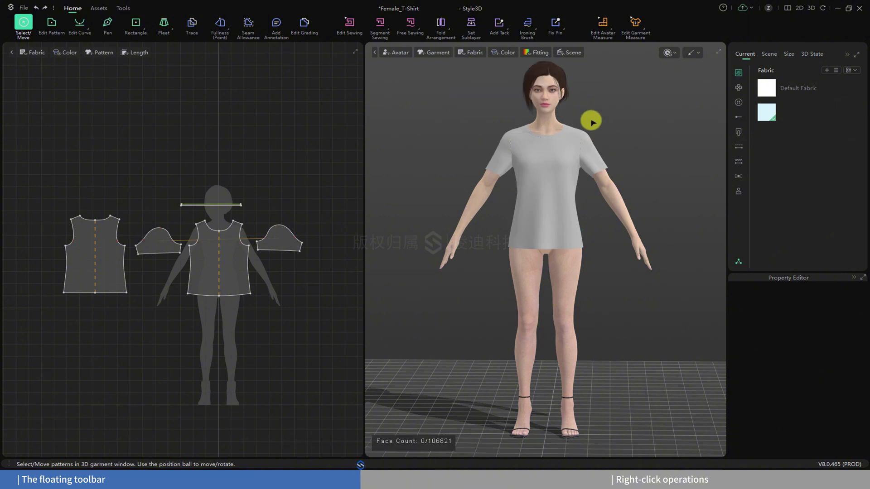
click(472, 53)
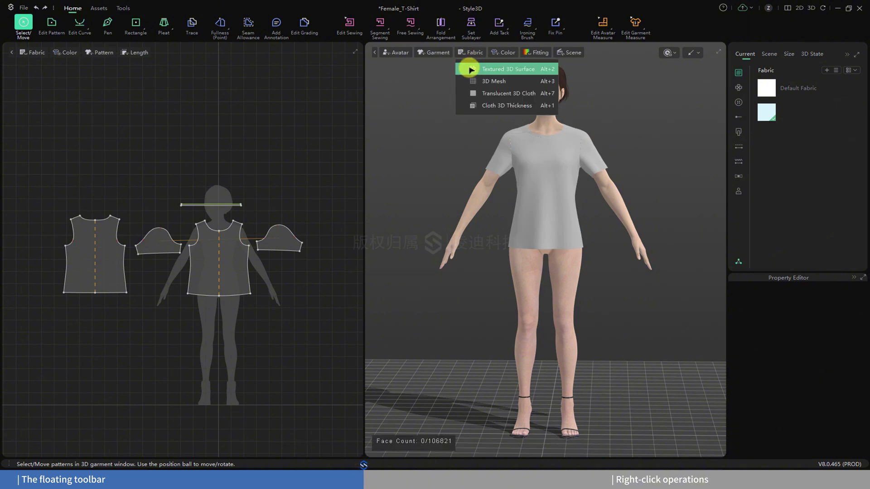
click(471, 69)
Overlay the 3D Mesh on the shirt, remove it, then switch to Translucent 3D Cloth
click(475, 82)
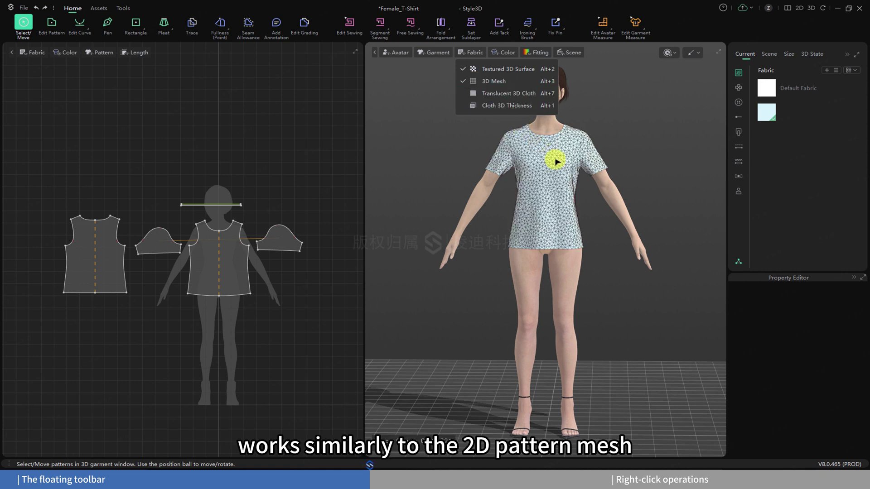
scroll(557, 162, up, 3)
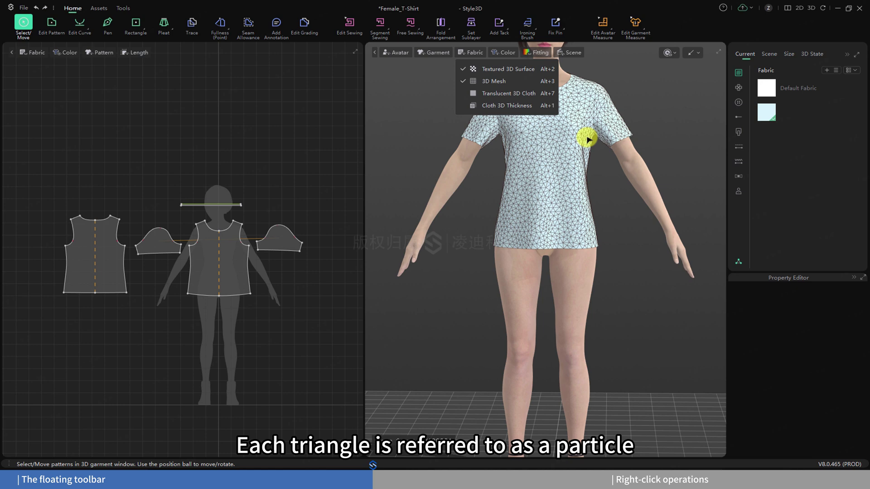
scroll(599, 200, up, 5)
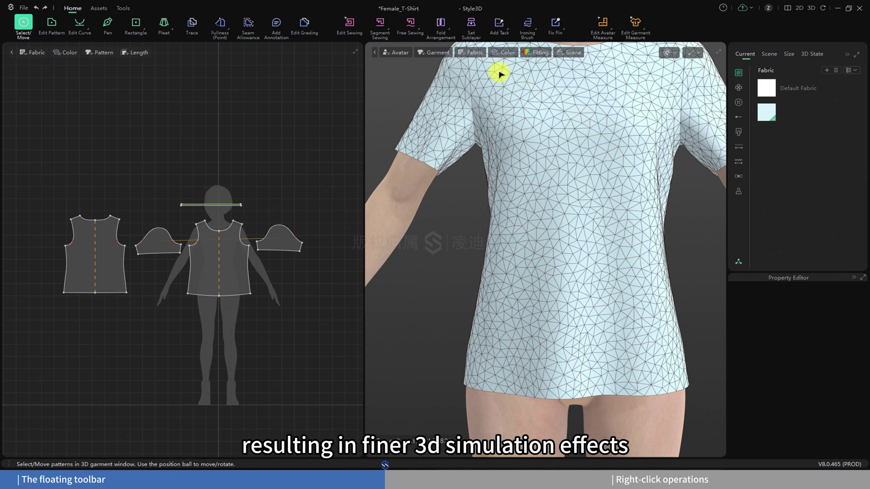
click(472, 53)
click(472, 82)
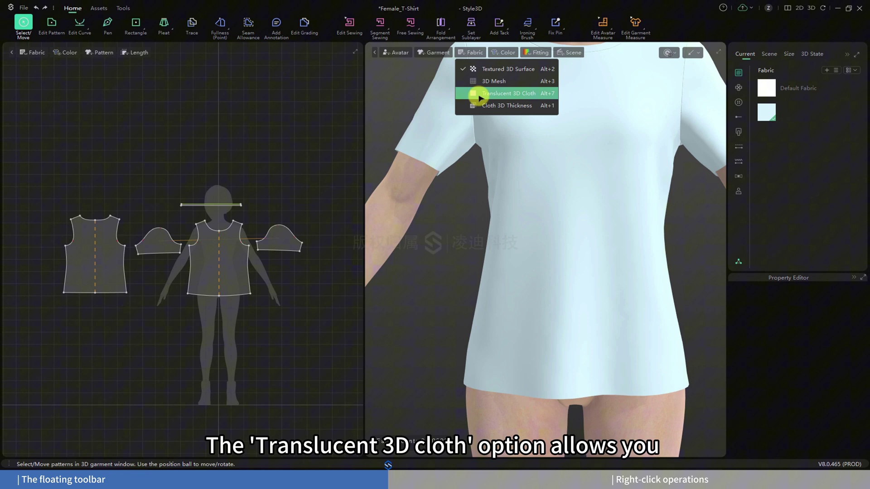
click(481, 94)
right_drag(621, 175, 680, 218)
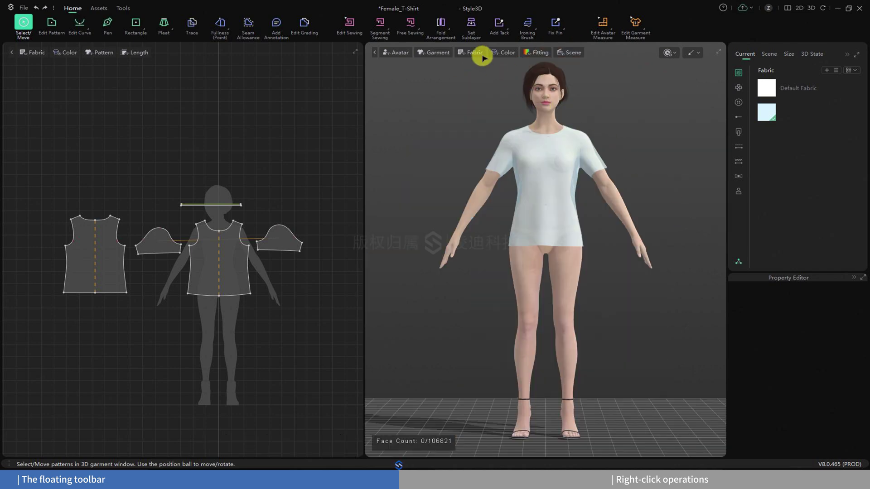
Zoom in close to the right sleeve and enable Cloth 3D Thickness
click(481, 53)
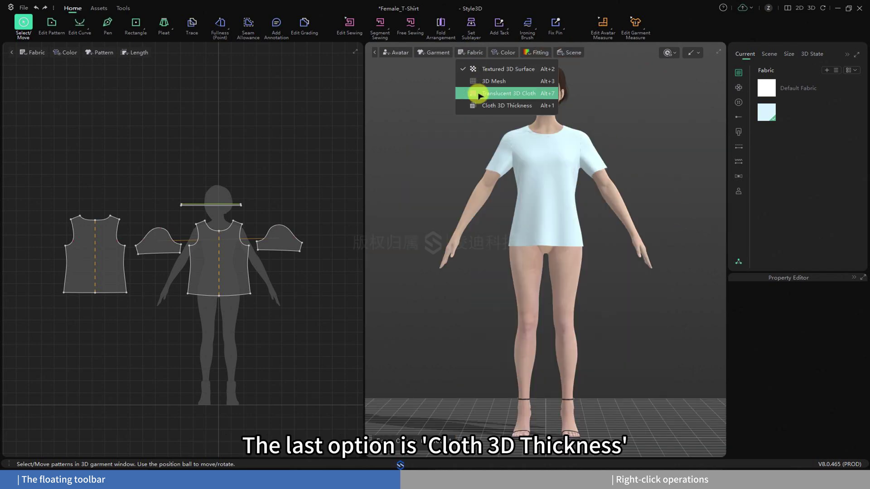
click(641, 156)
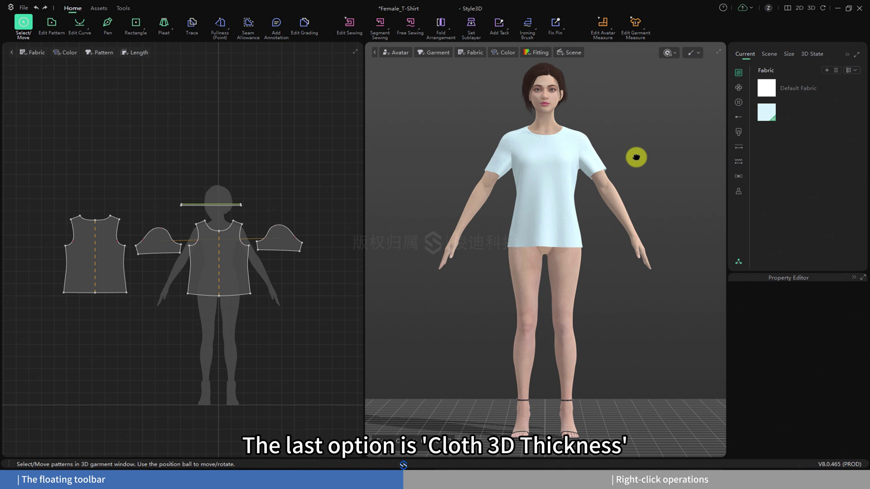
scroll(598, 188, up, 5)
scroll(623, 141, up, 3)
middle_drag(639, 66, 616, 198)
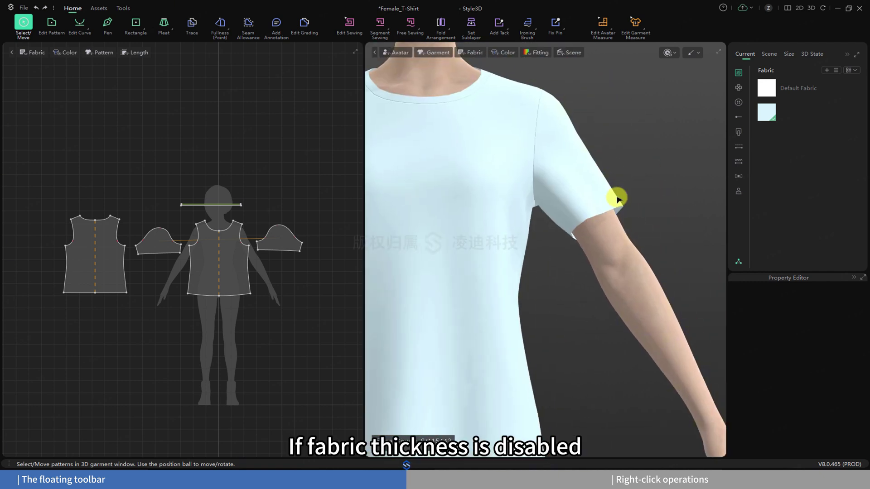
scroll(624, 196, up, 4)
scroll(616, 168, up, 2)
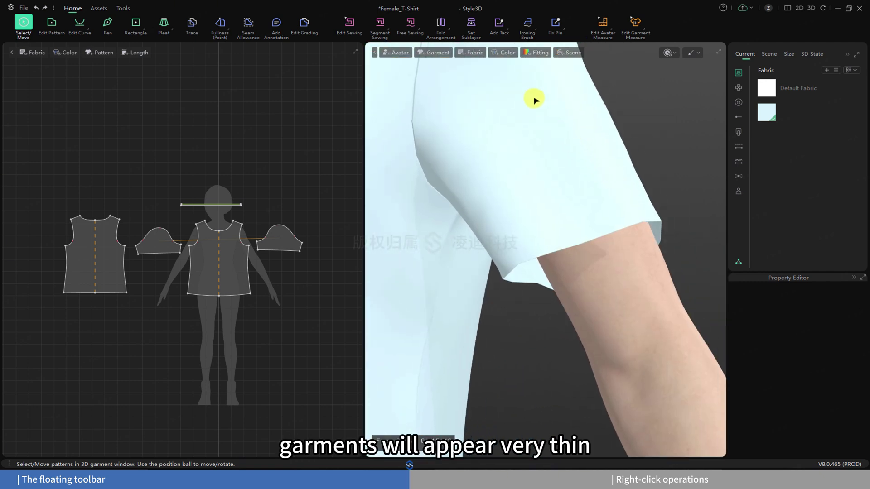
click(472, 52)
click(470, 107)
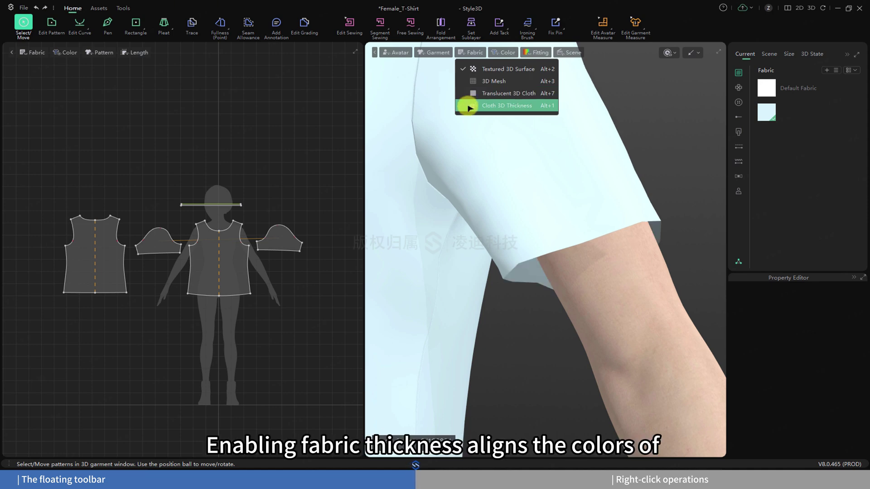
click(470, 107)
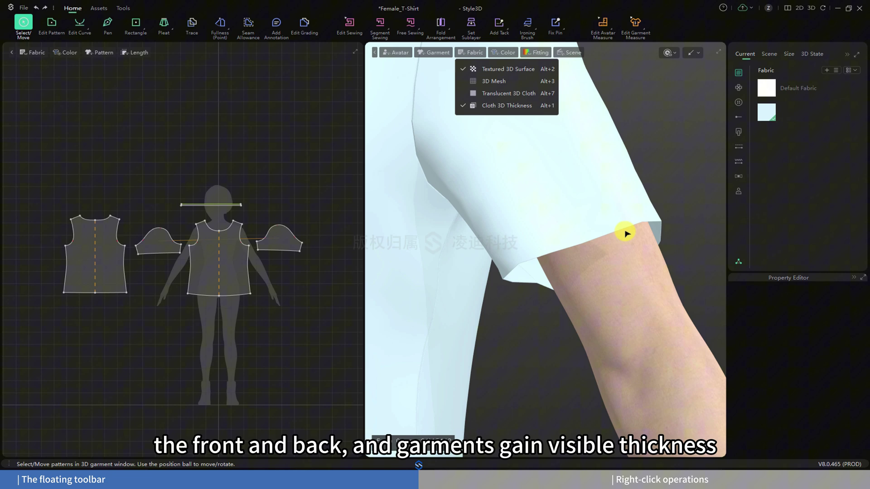
Set the sleeve's Extra Render Thickness to 10 in the Property Editor
click(581, 160)
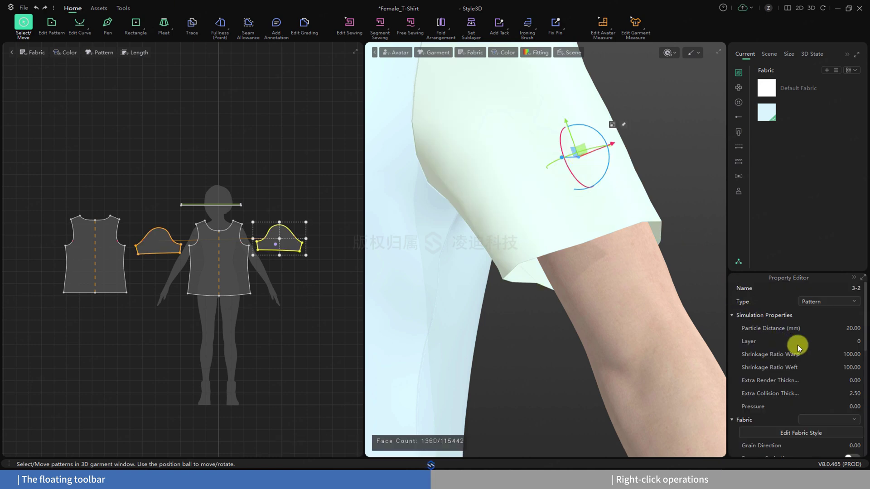
click(853, 379)
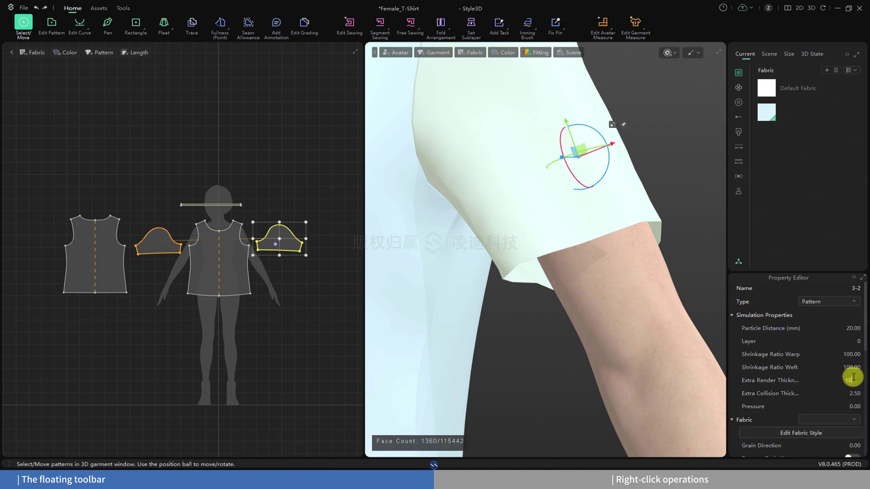
key(Return)
Freeze the front bodice piece from its right-click menu
click(504, 54)
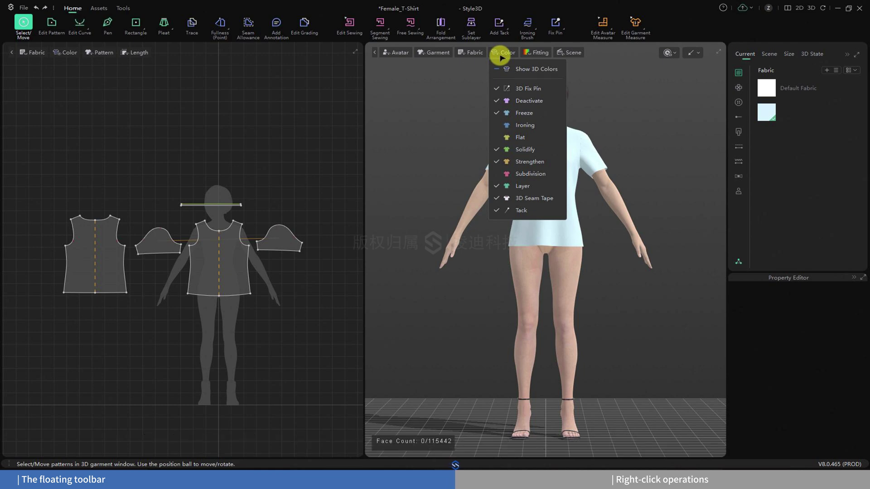
click(653, 119)
right_click(548, 170)
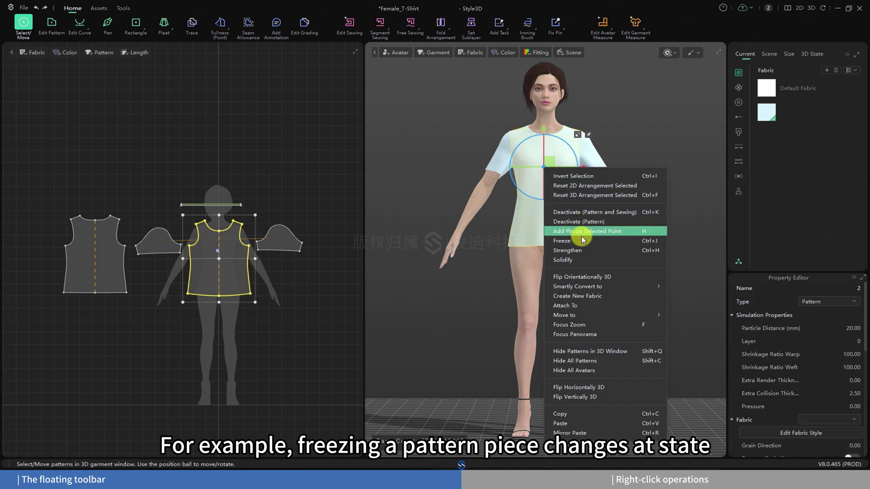
click(566, 240)
click(658, 190)
Strengthen the right sleeve piece from its right-click menu
right_click(600, 161)
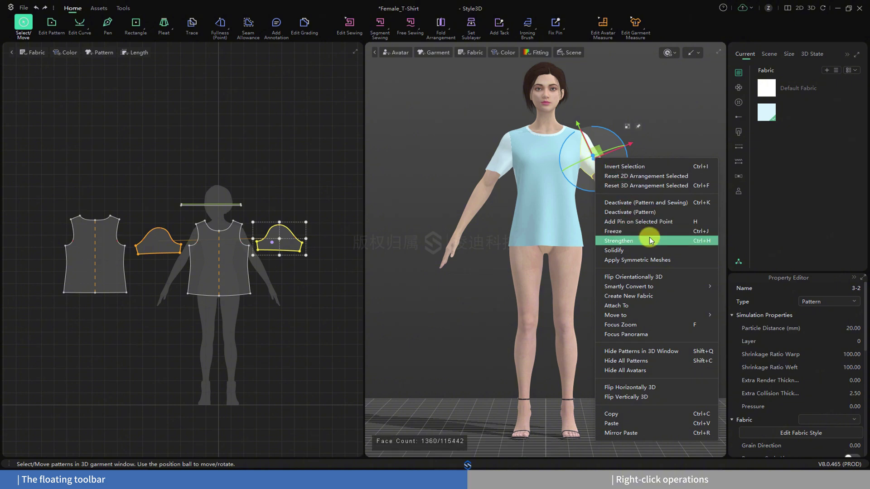
click(628, 241)
click(667, 179)
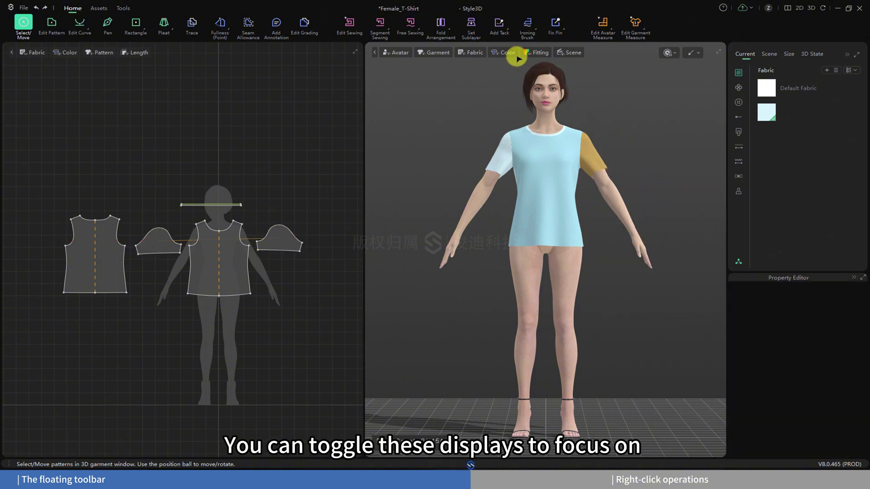
Untick Show 3D Colors so the T-shirt shows its plain light-blue fabric
click(506, 53)
click(515, 72)
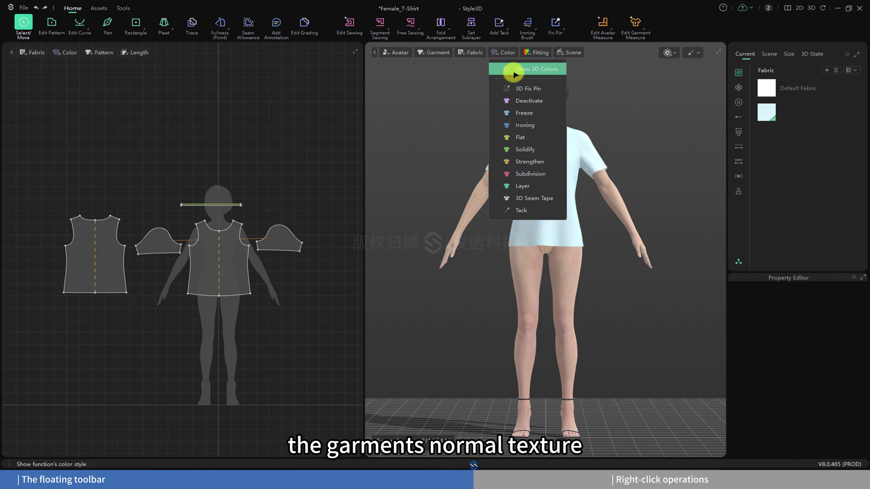
click(652, 178)
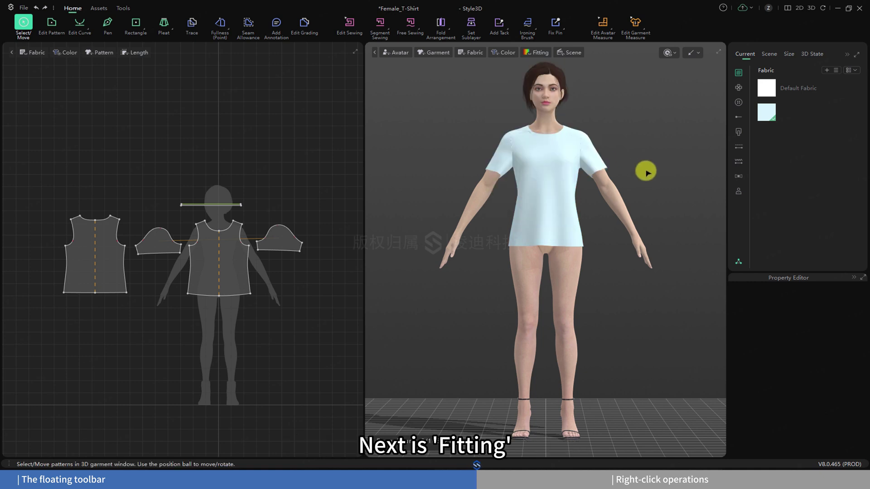
Preview the Body Pressure Analysis and then the Garment Stress Analysis maps
click(536, 54)
click(560, 70)
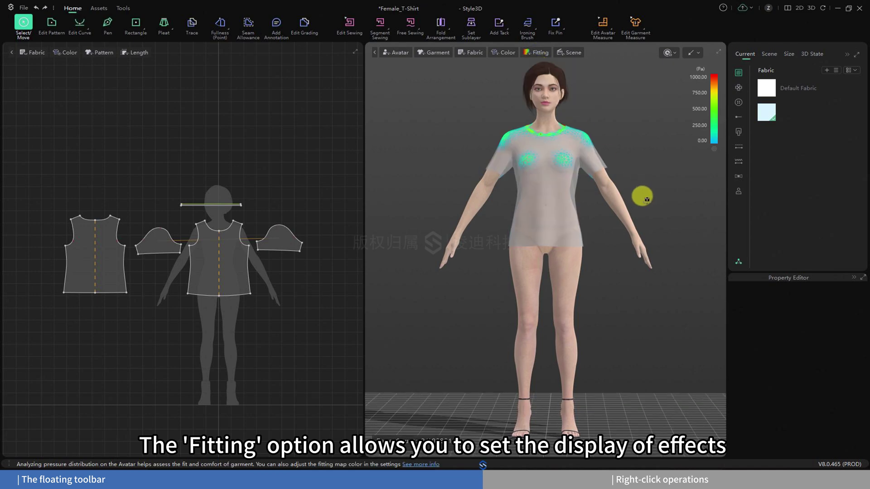
mouse_move(641, 195)
right_down()
mouse_move(583, 209)
mouse_move(650, 202)
right_up()
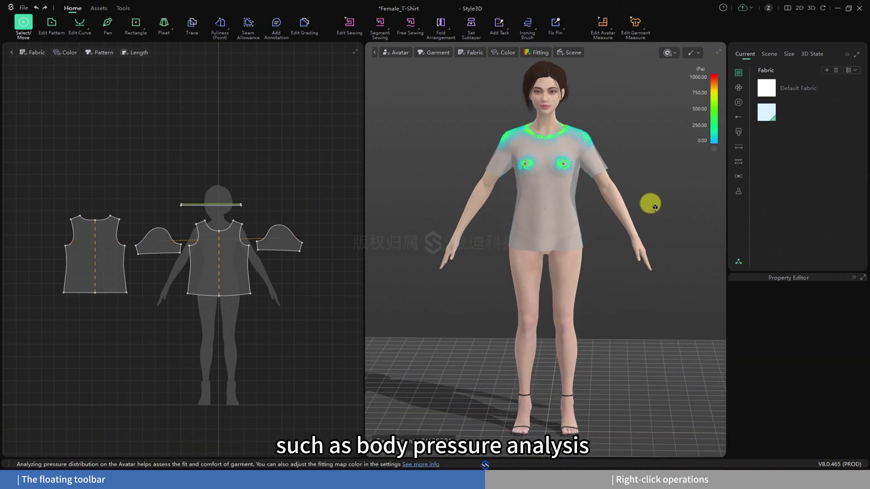
click(544, 60)
click(539, 52)
click(550, 82)
right_drag(657, 149, 678, 176)
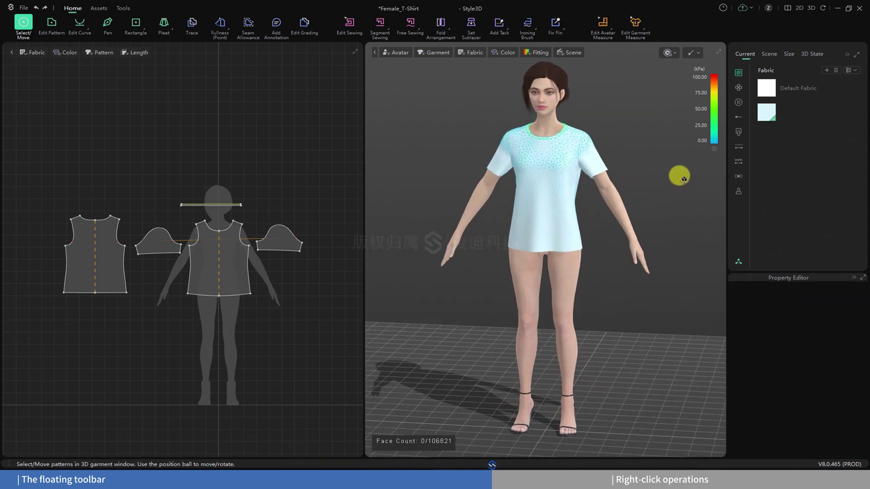
Switch to Garment Deformation Analysis and orbit to inspect the 100–120% stretch map
click(542, 52)
click(547, 94)
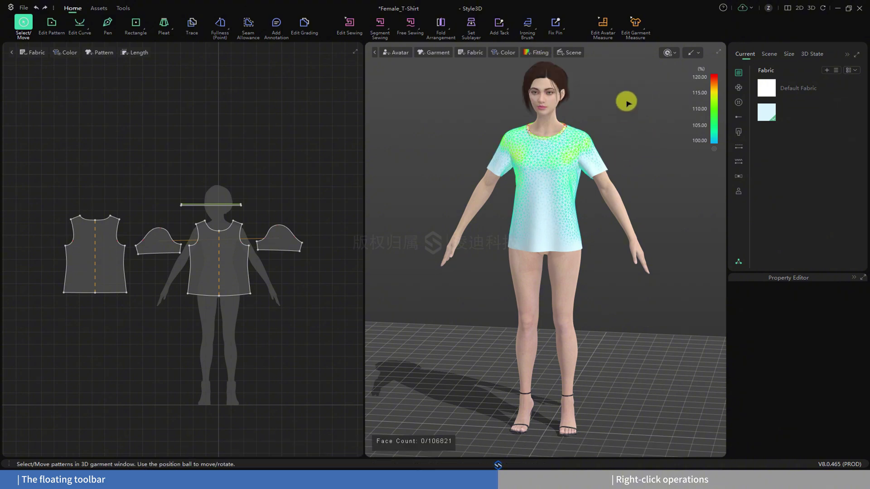
scroll(631, 254, up, 5)
mouse_move(661, 273)
right_down()
mouse_move(571, 295)
mouse_move(501, 282)
mouse_move(676, 267)
right_up()
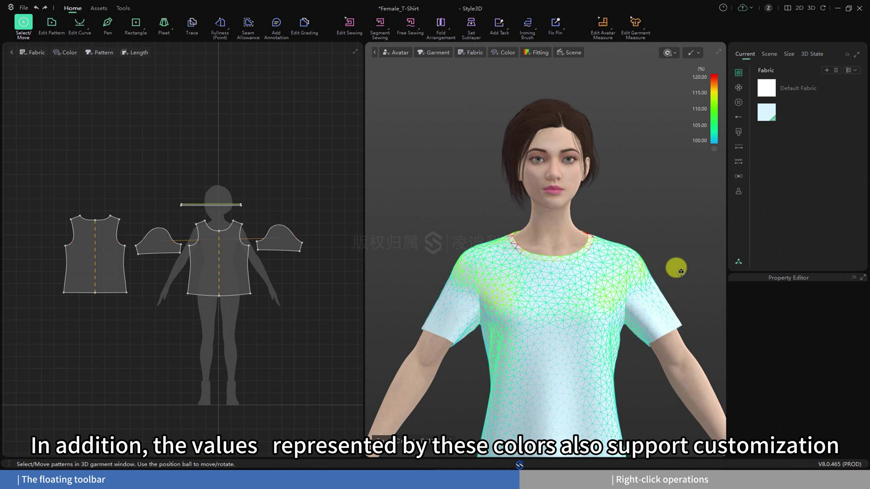
Centre the view on the torso and click a chest point to read its warp and weft stretch percentages
scroll(680, 271, down, 5)
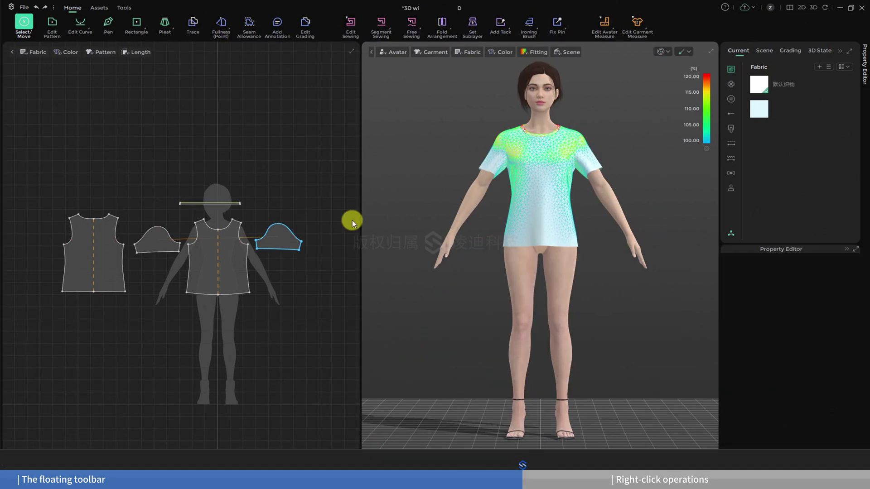
scroll(570, 130, up, 8)
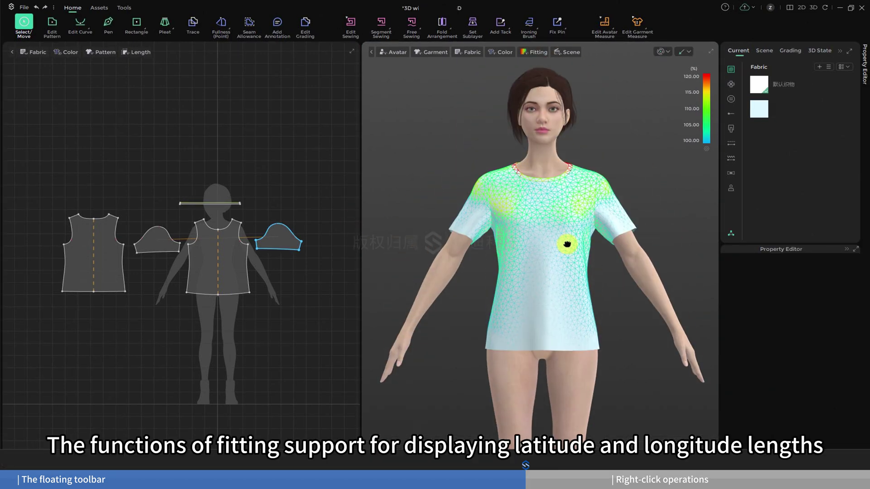
middle_drag(583, 228, 558, 202)
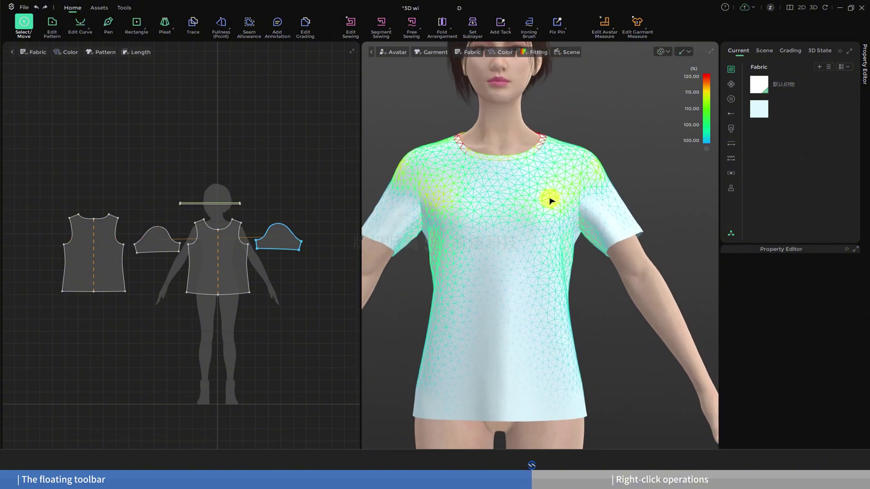
click(551, 201)
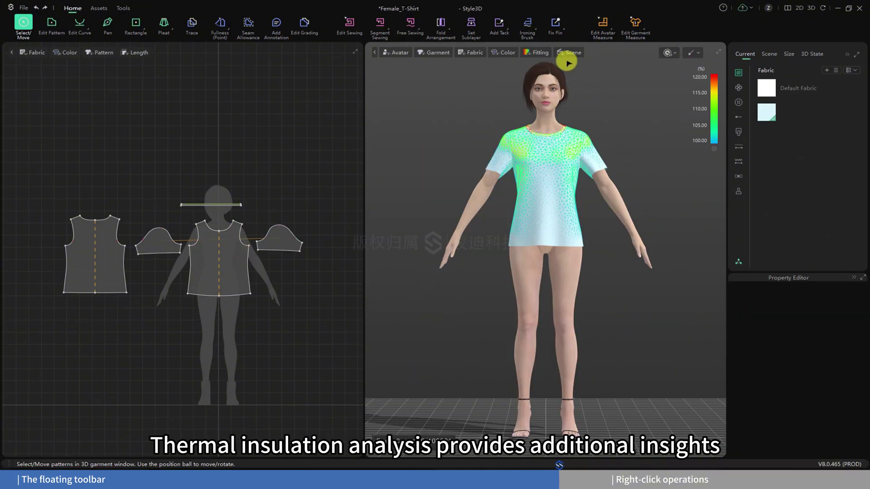
Show the Thermal Insulation Analysis map on the T-shirt
click(538, 53)
click(551, 104)
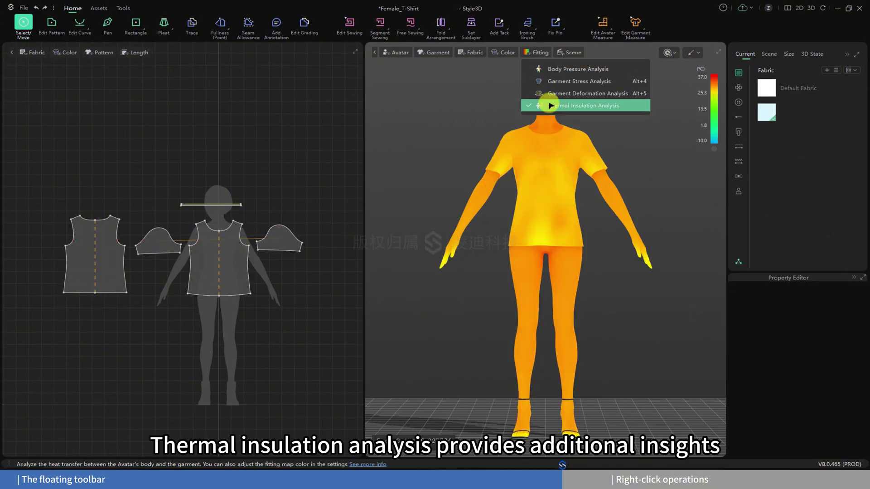
click(625, 145)
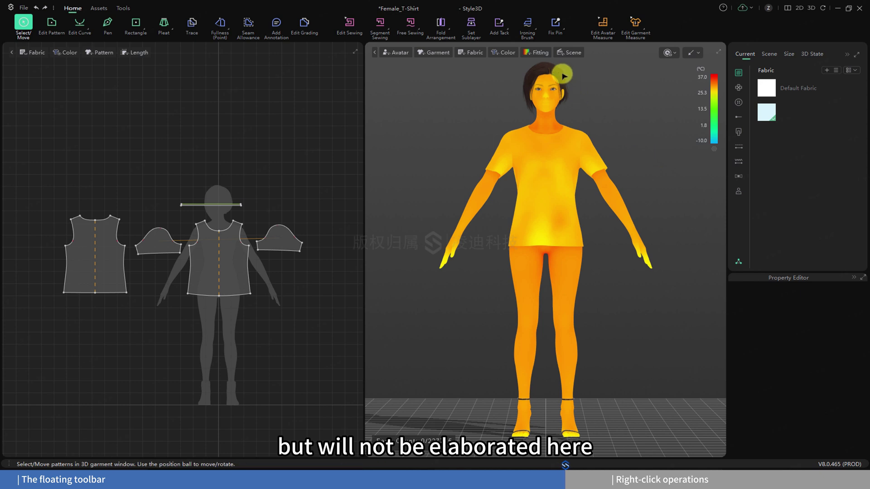
Turn the thermal insulation map back off and bring up the Scene display options
click(541, 54)
click(547, 104)
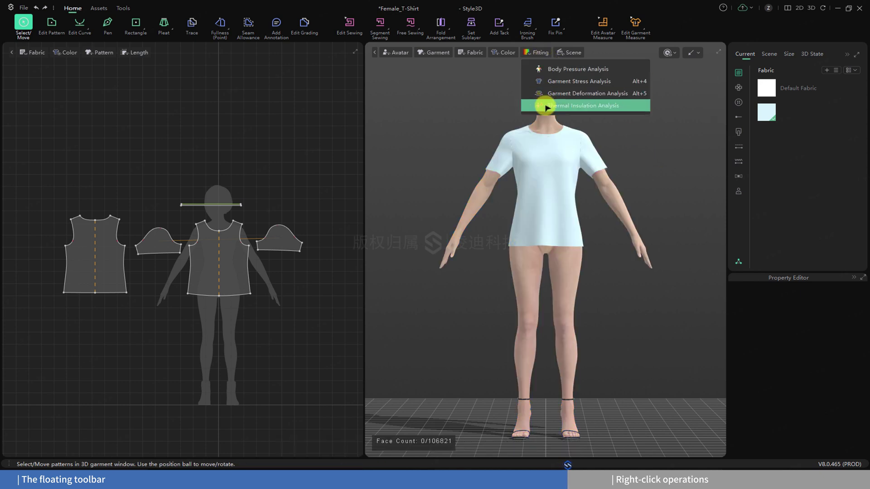
click(664, 154)
click(572, 52)
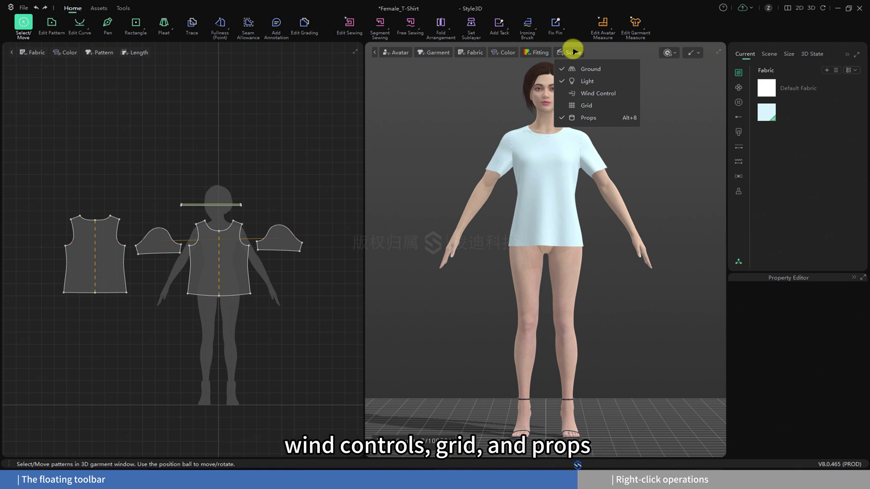
Show the scene tree in the side panel, then hide and re-show the ground
click(772, 54)
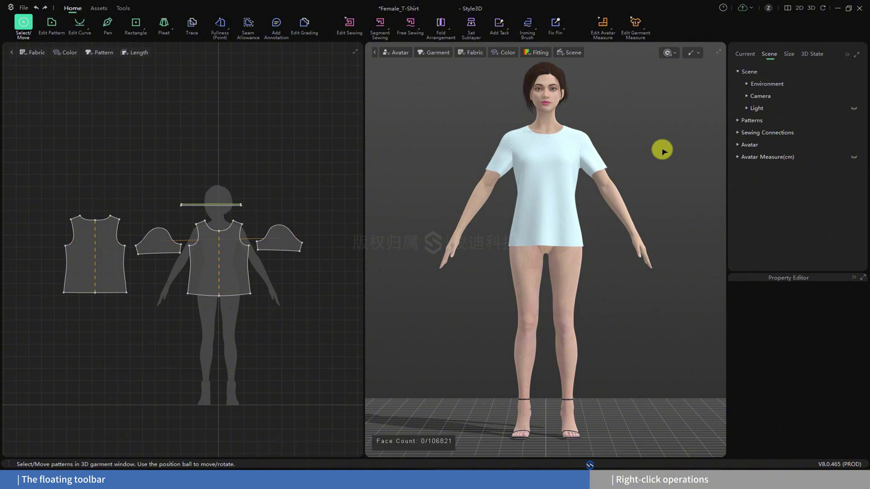
click(572, 53)
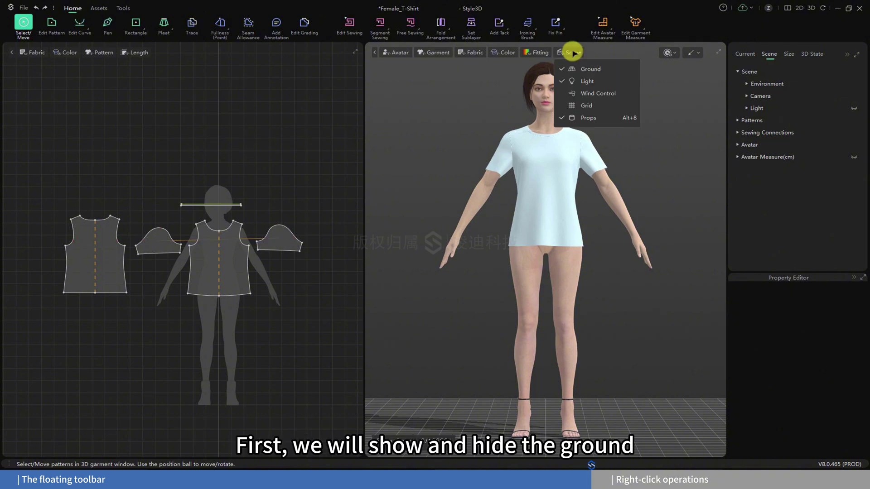
click(585, 69)
click(585, 69)
Toggle the scene light and wind control gizmo display, leaving the wind control hidden
click(582, 69)
click(580, 68)
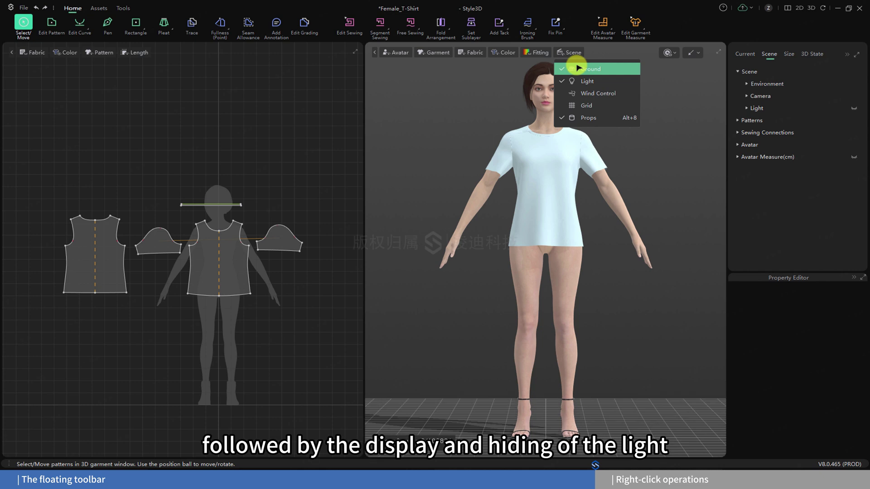
click(582, 93)
click(582, 93)
click(583, 95)
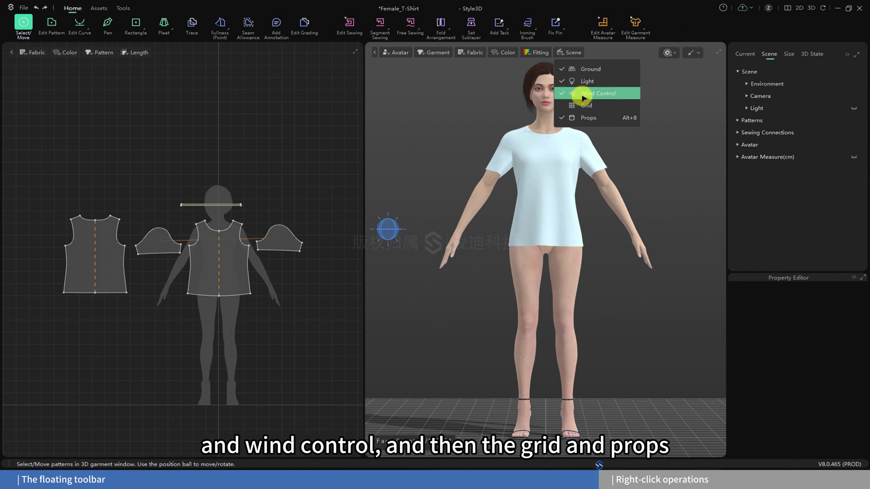
click(583, 96)
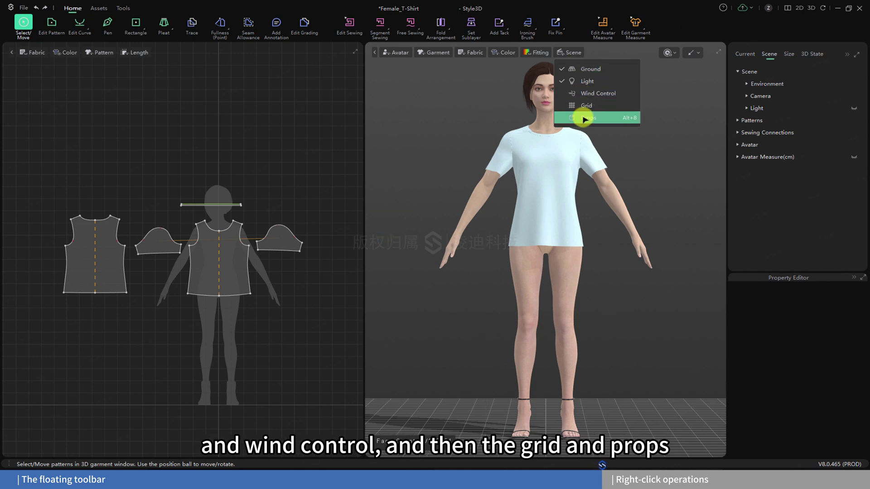
click(657, 167)
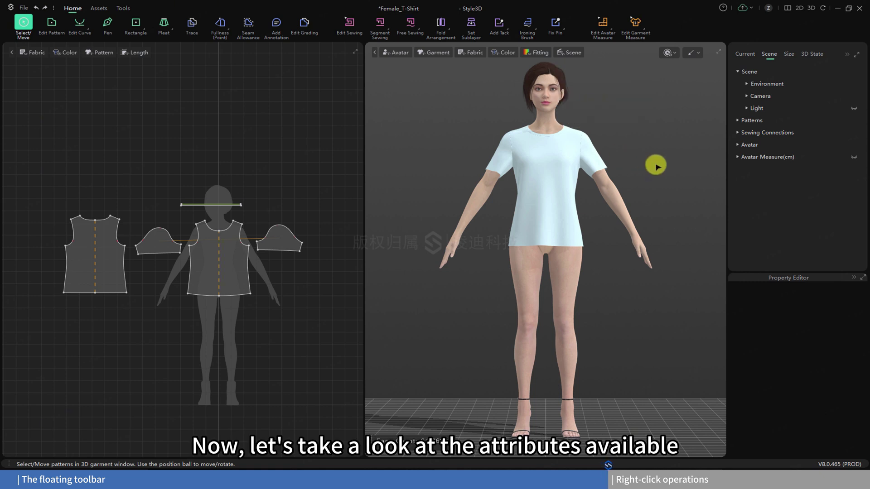
Reset the pattern pieces to 2D, then 3D arrangement, and re-simulate so the shirt drapes back on
right_click(640, 120)
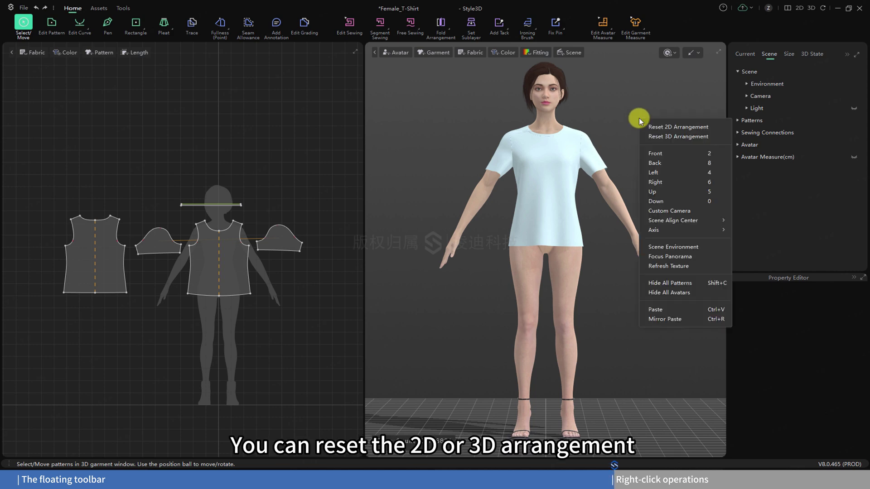
click(647, 127)
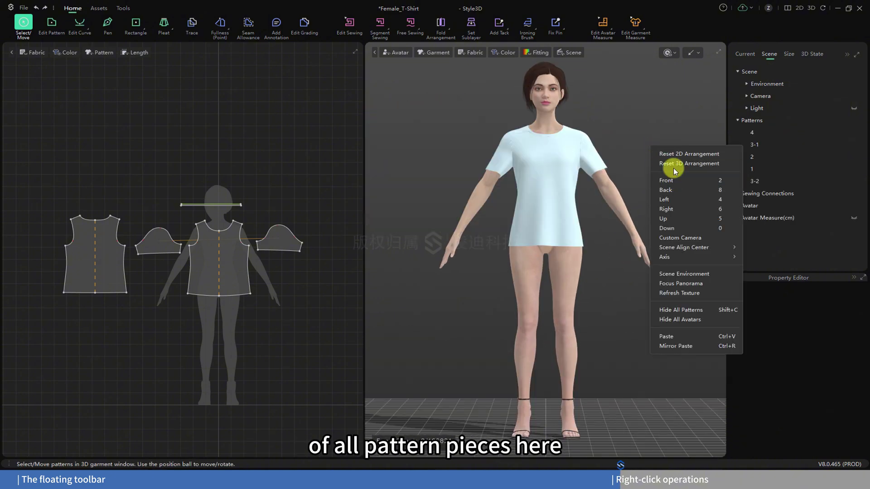
click(672, 163)
right_drag(657, 181, 683, 183)
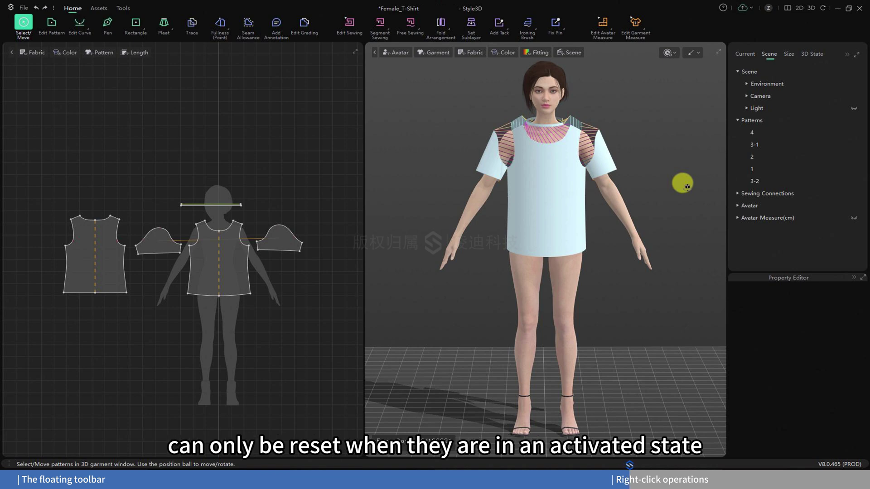
key(space)
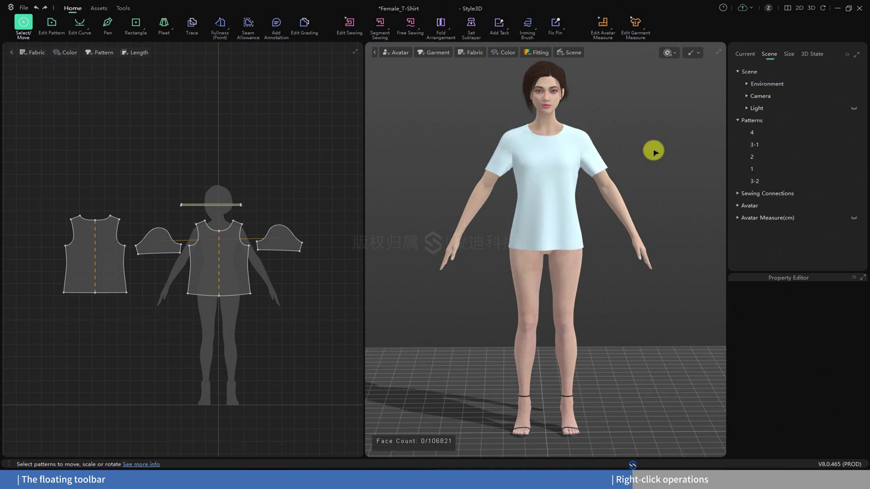
Open Custom Cameras and save a higher-angle view as a custom camera
right_click(616, 98)
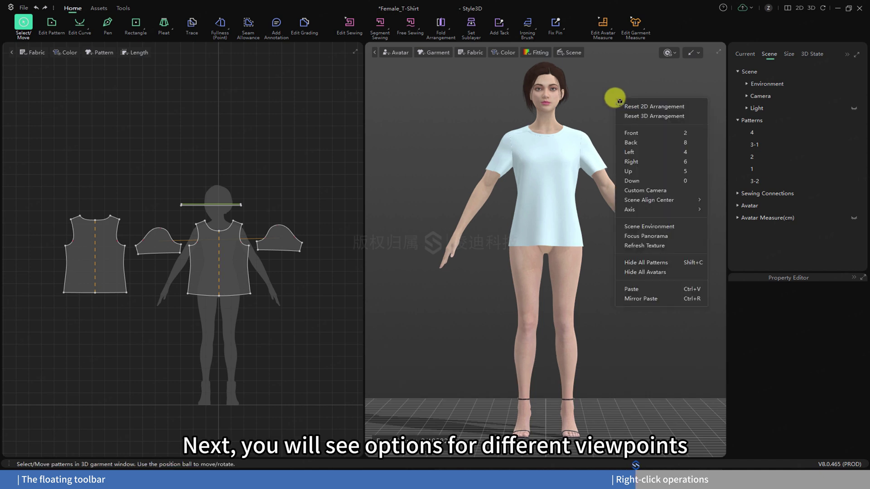
click(643, 191)
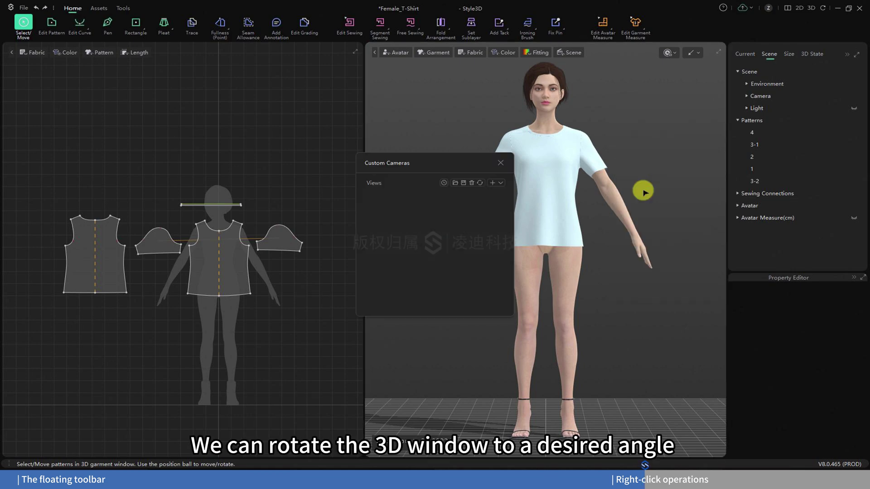
right_drag(643, 189, 621, 196)
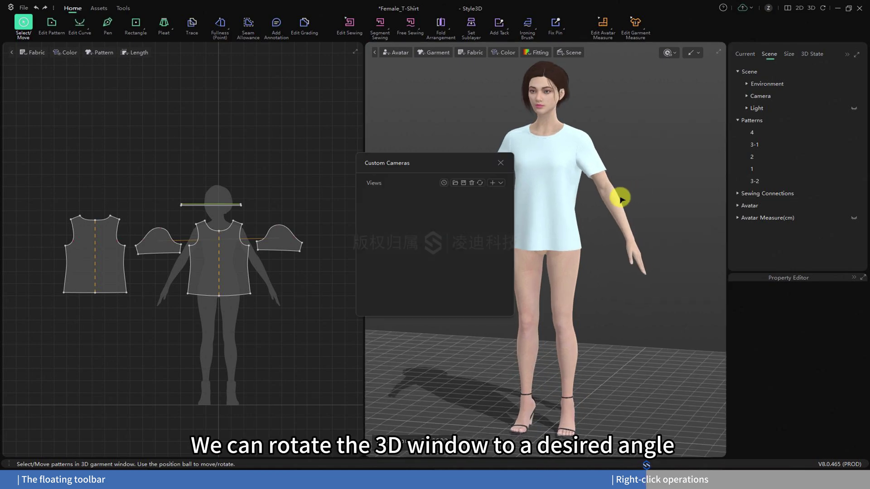
click(493, 183)
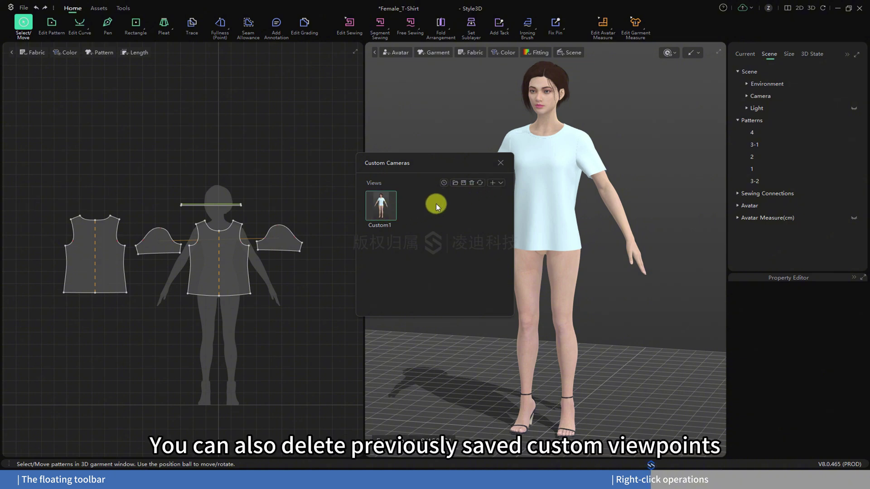
Delete the old viewpoint, save a side view as Custom1, recall it, and close the window
click(469, 184)
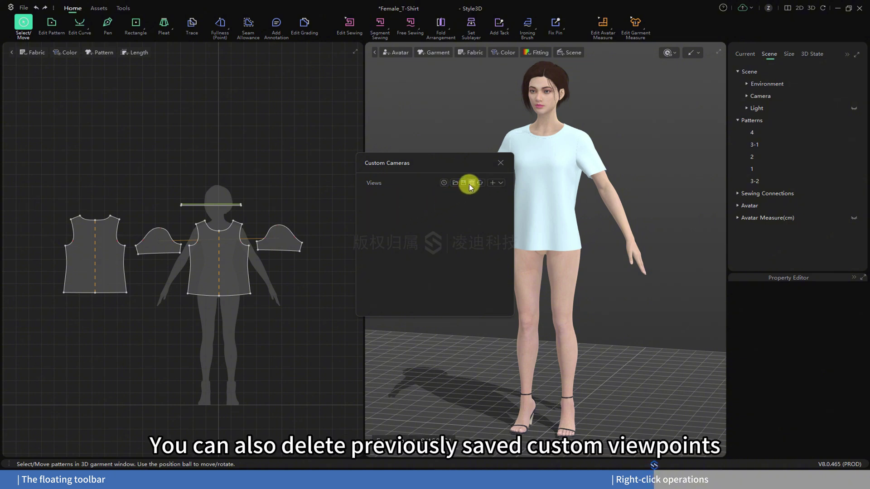
right_drag(684, 225, 664, 234)
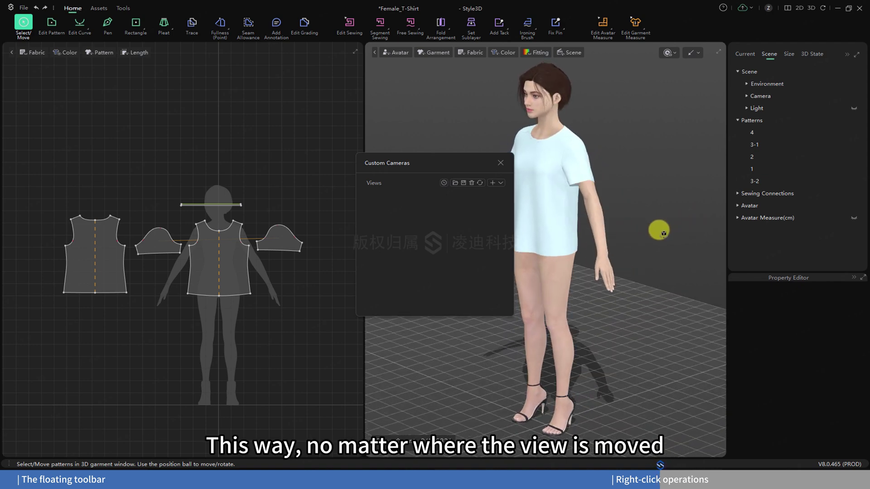
click(492, 183)
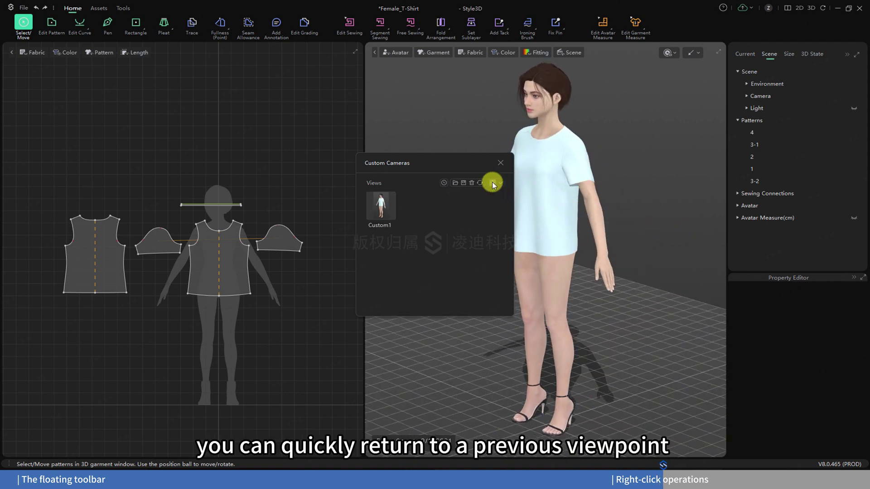
key(2)
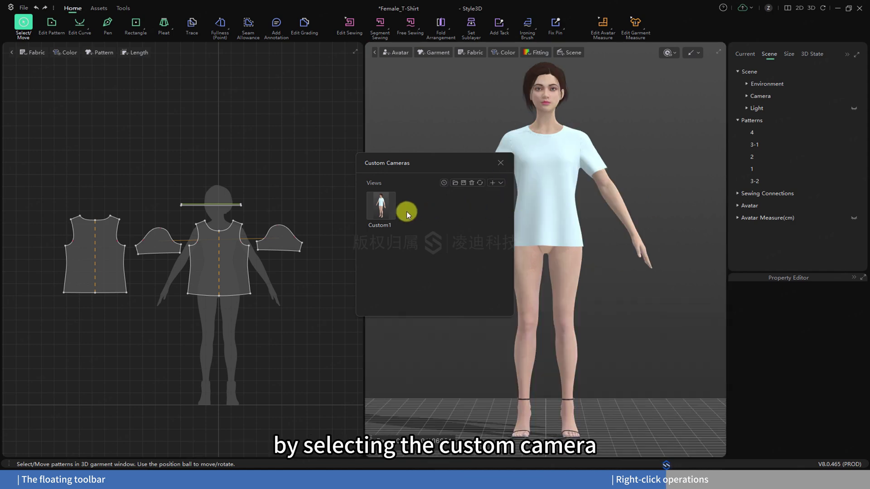
click(384, 205)
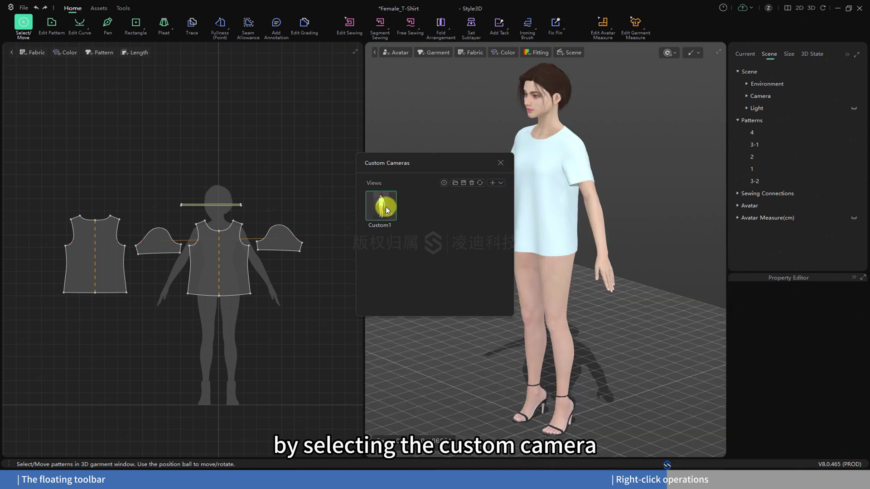
click(502, 162)
Return to the front view and apply Garment Align Center Horizontally
key(2)
right_click(626, 146)
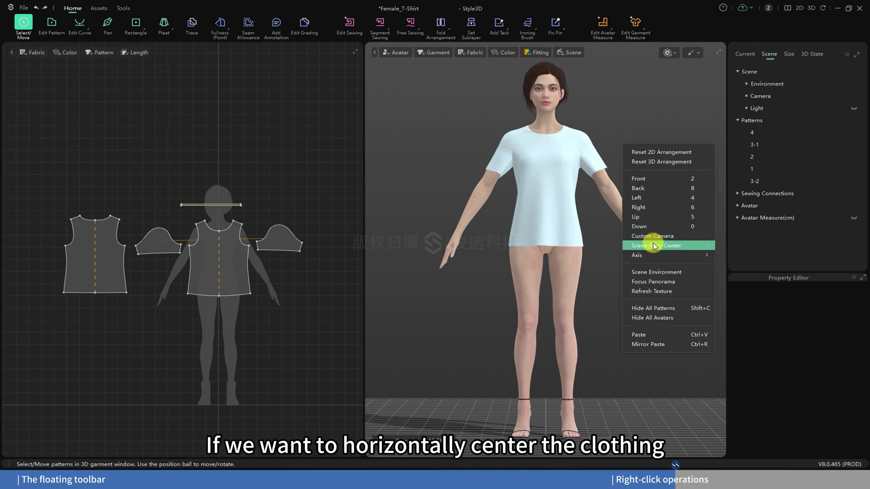
mouse_move(654, 245)
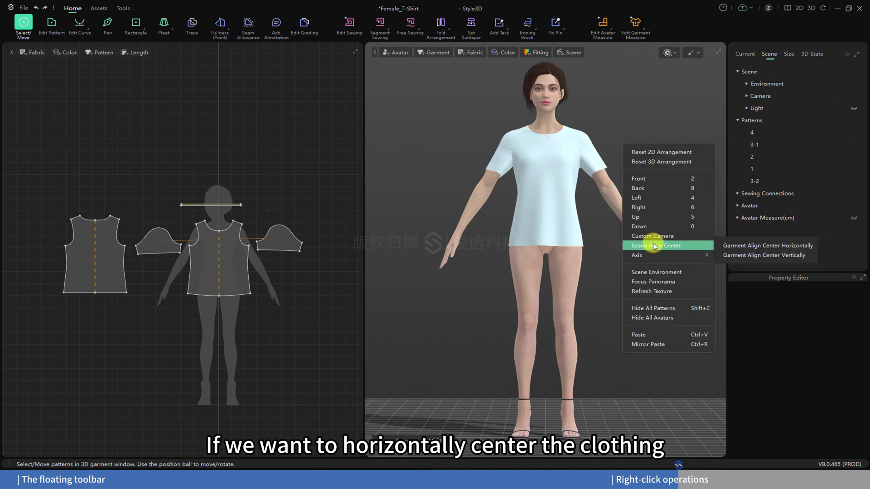
click(717, 245)
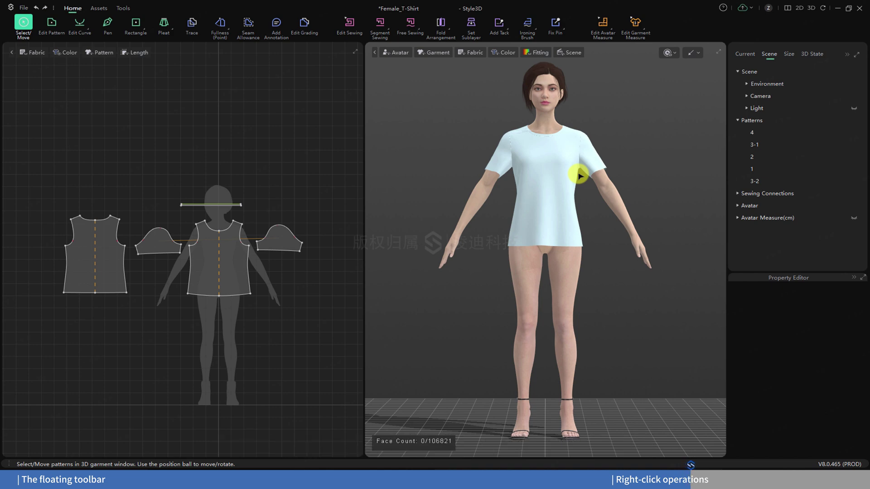
Apply Garment Align Center Vertically to centre the garment vertically too
right_click(633, 128)
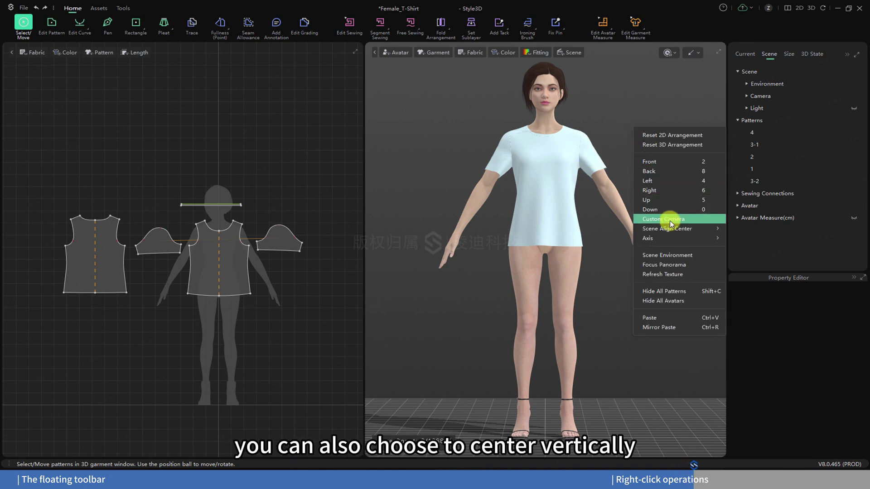
mouse_move(670, 228)
click(746, 241)
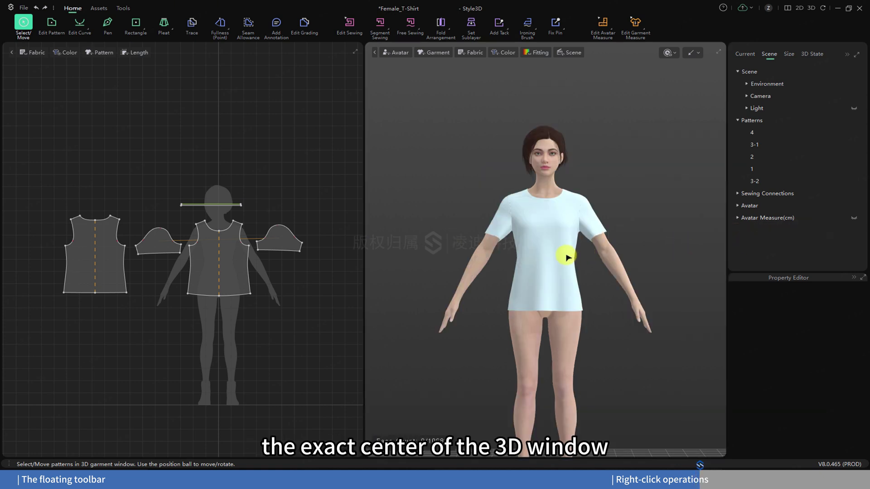
Set the 3D axes to World Coordinate
right_click(384, 133)
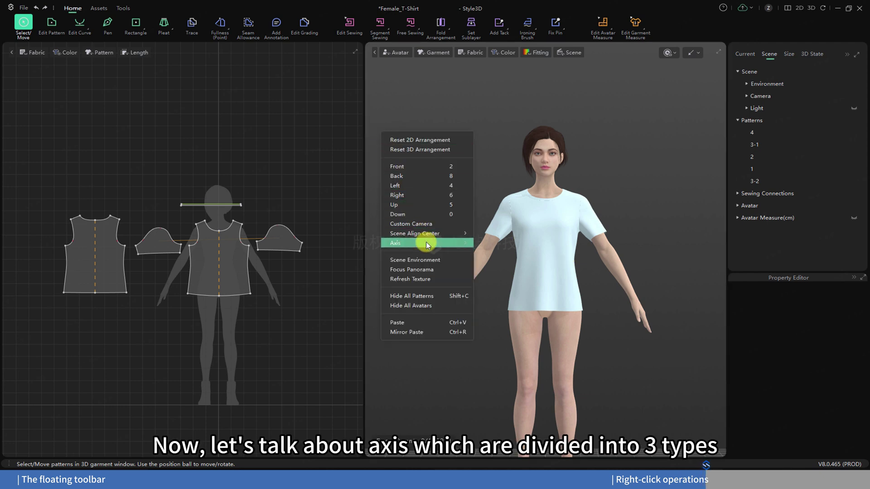
mouse_move(426, 244)
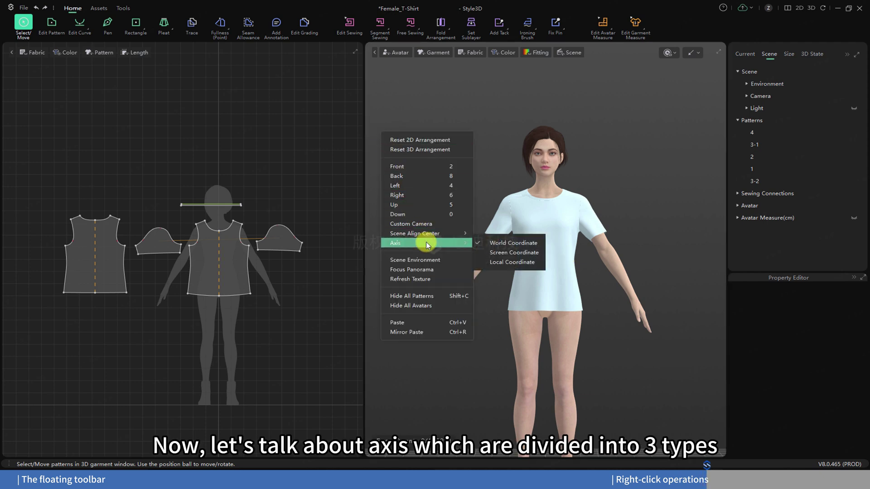
click(496, 244)
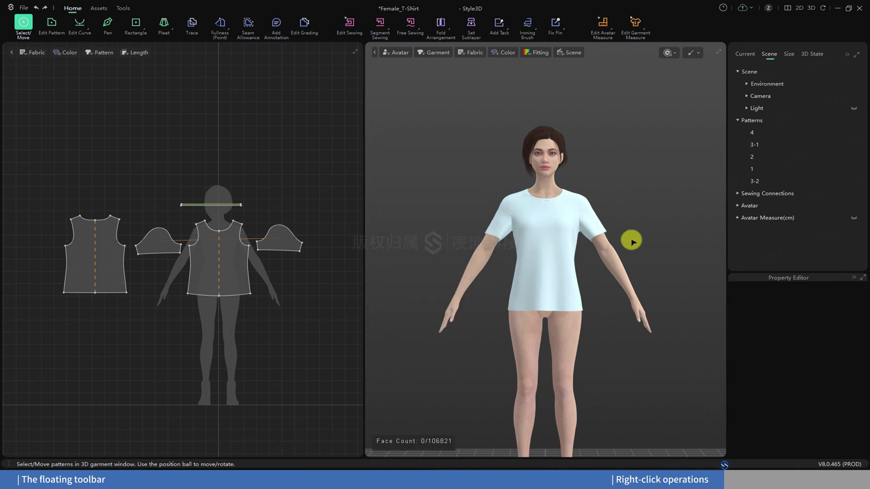
Orbit to an angled view and select front pattern piece 2 to see its world-aligned axes
right_drag(632, 239, 686, 241)
click(562, 254)
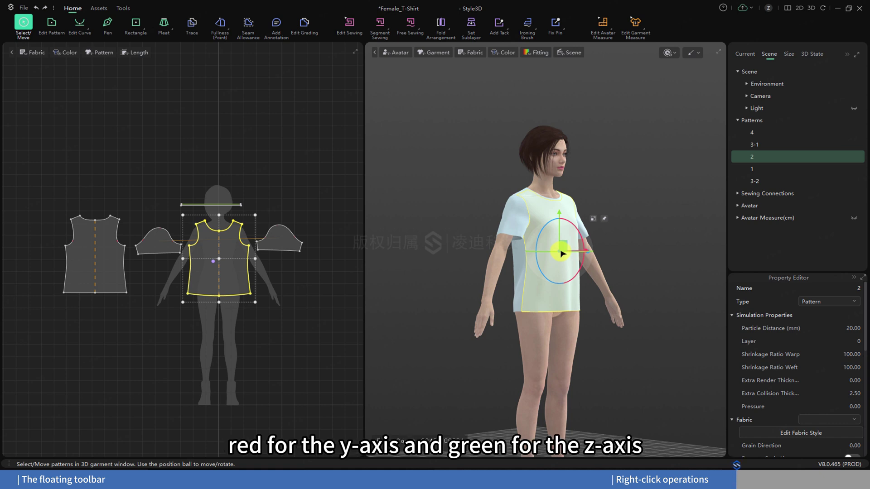
right_click(404, 145)
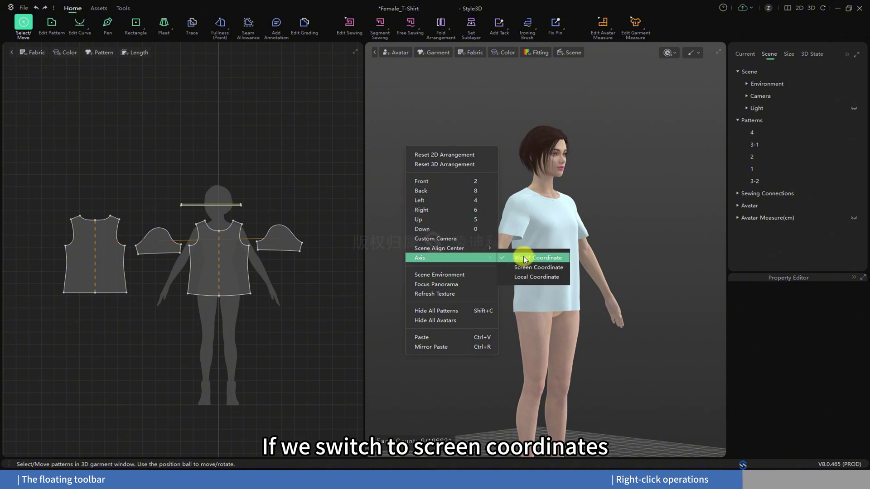
Switch the axes to Screen Coordinate and select front pattern piece 2 to show its axes
click(529, 267)
click(573, 252)
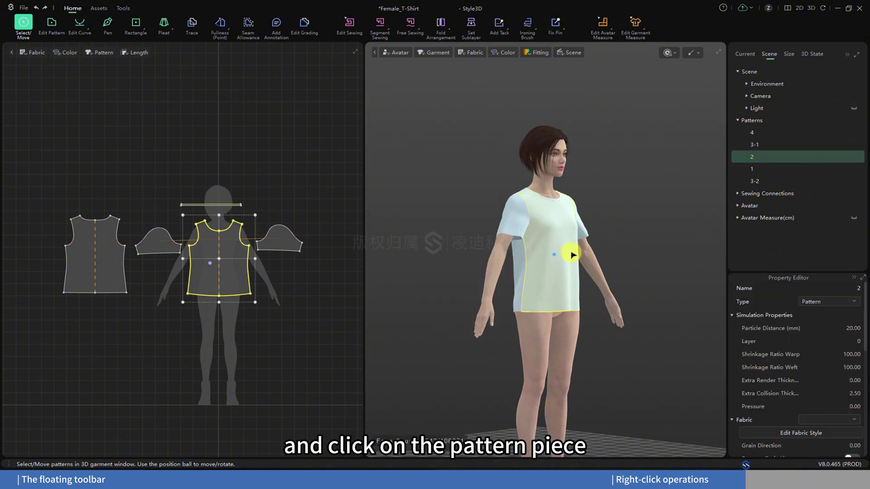
right_drag(656, 249, 575, 258)
click(571, 243)
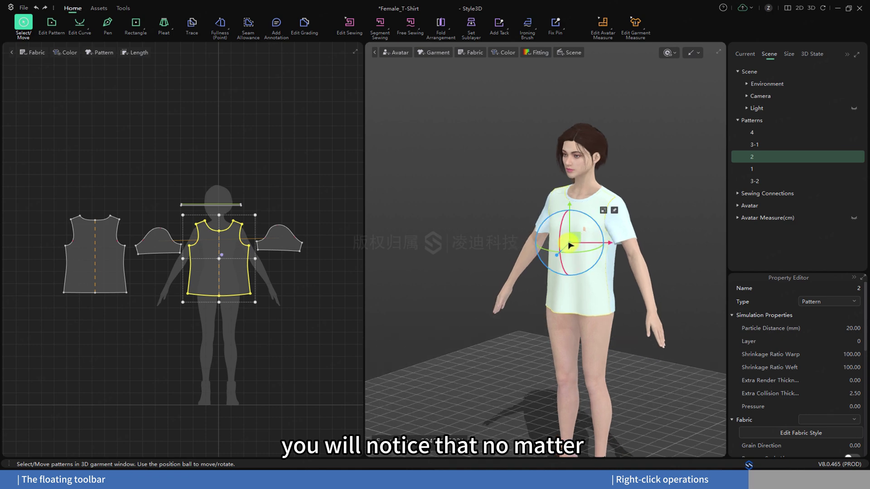
Rotate the front pattern piece slightly with its rotation ring, then return to front view and deselect
right_drag(654, 299, 716, 292)
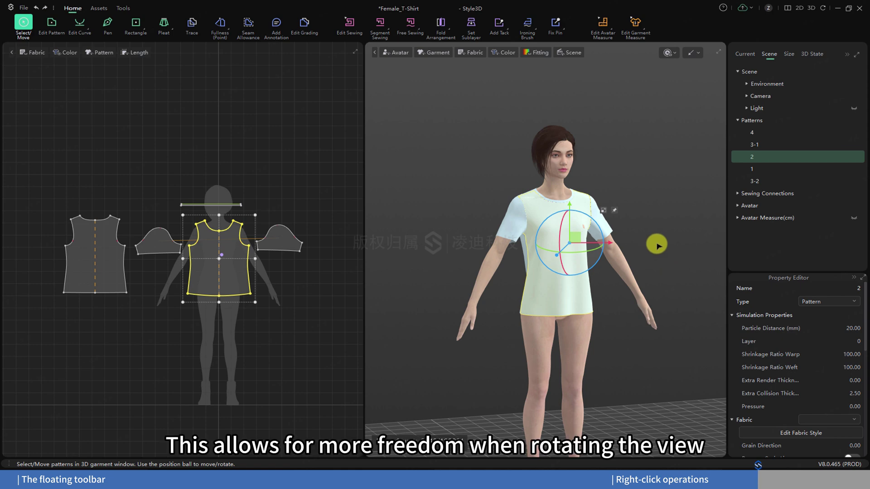
right_drag(659, 245, 636, 268)
mouse_move(592, 268)
mouse_down()
mouse_move(578, 272)
mouse_move(594, 266)
mouse_move(589, 259)
mouse_up()
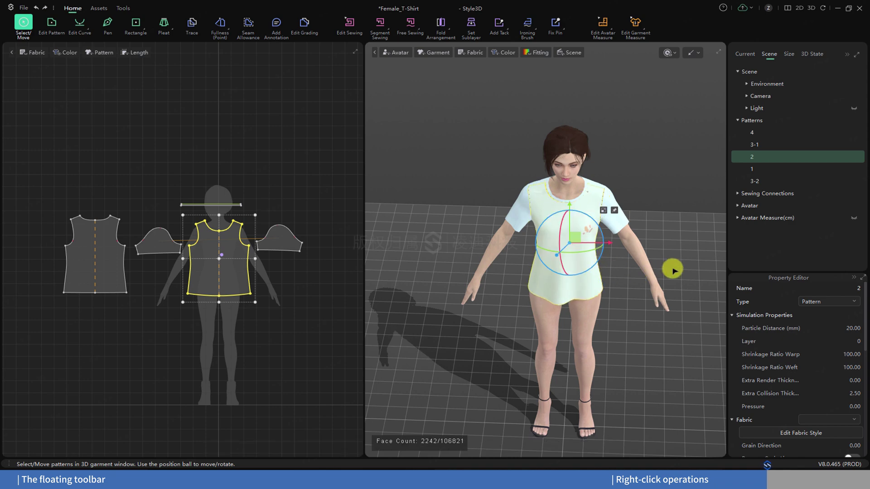
key(2)
click(657, 249)
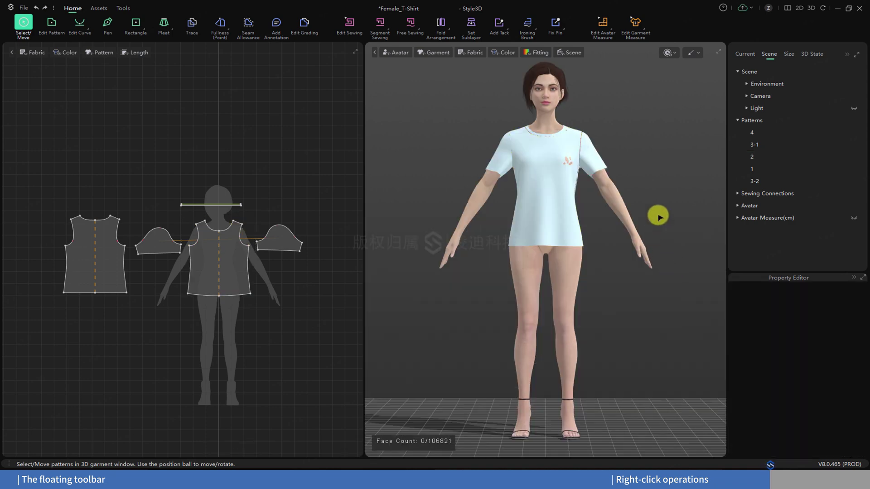
Set the 3D axes to Local Coordinate
right_click(607, 106)
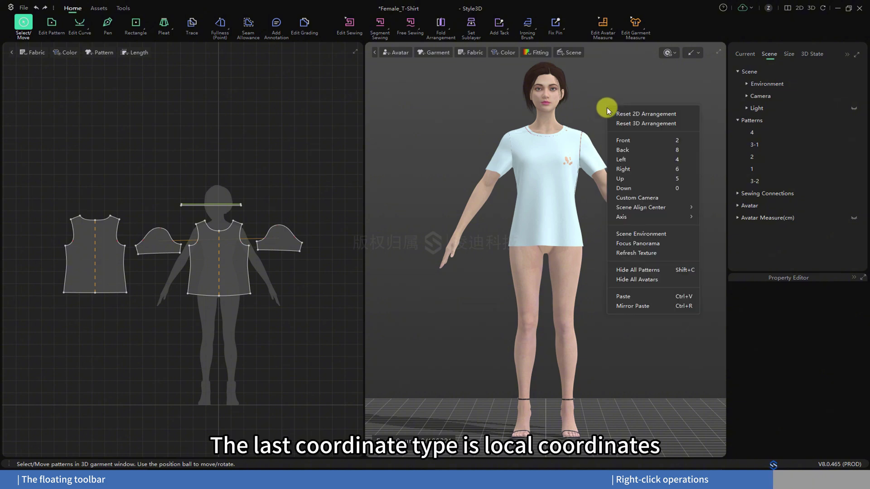
mouse_move(633, 217)
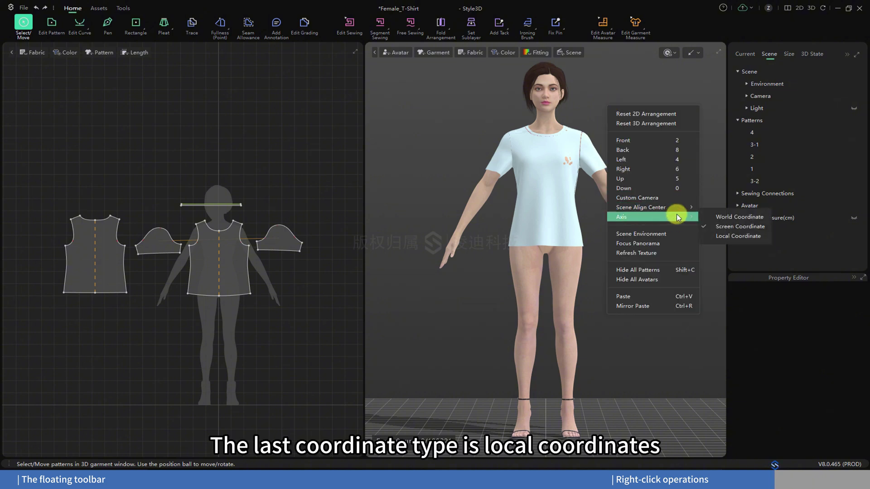
click(713, 236)
Select front pattern piece 2 and orbit and zoom around it, ending on a straight front view
click(552, 198)
right_drag(651, 177, 575, 233)
scroll(635, 149, up, 3)
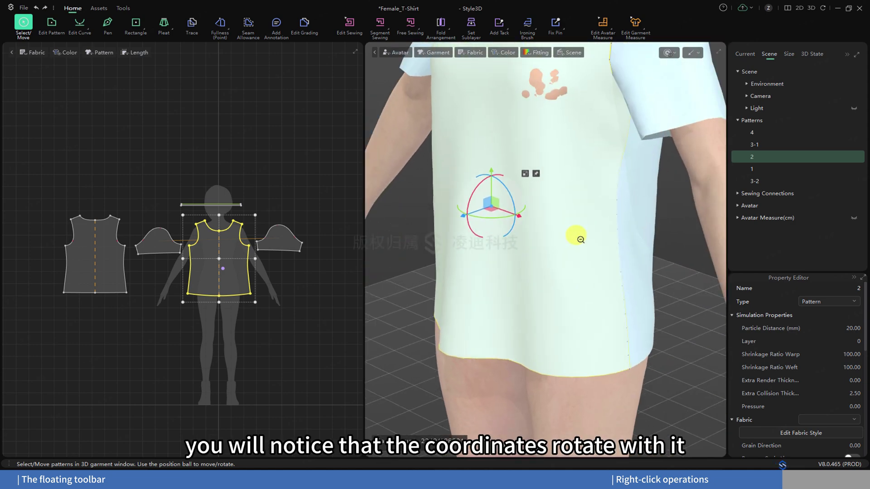
scroll(577, 237, down, 3)
scroll(578, 238, down, 3)
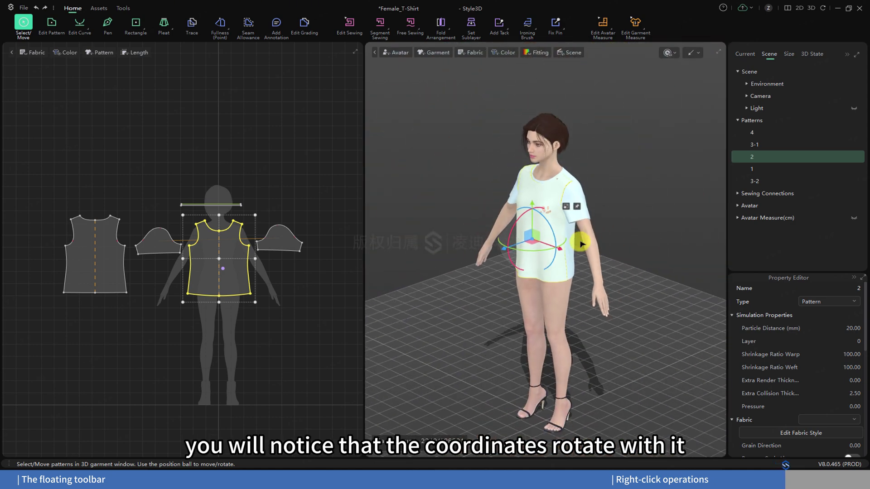
right_drag(580, 239, 637, 223)
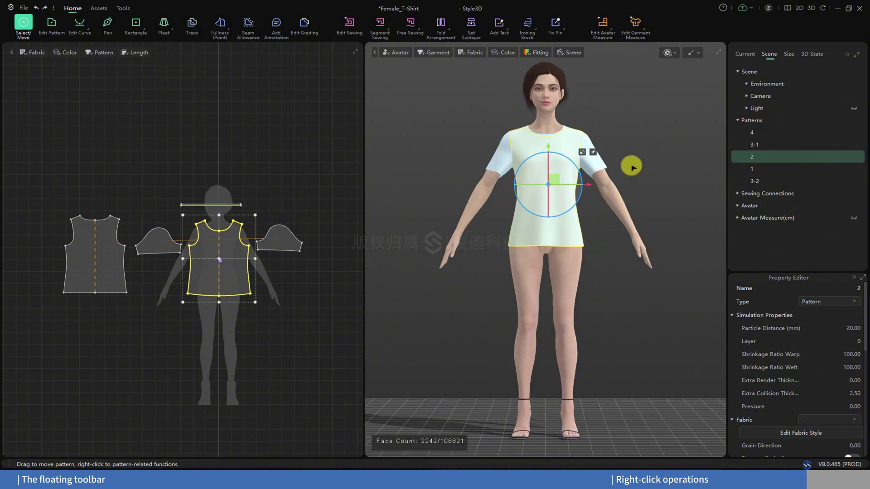
Review the Scene Environment background properties such as Show Grids, then dismiss them
right_click(636, 137)
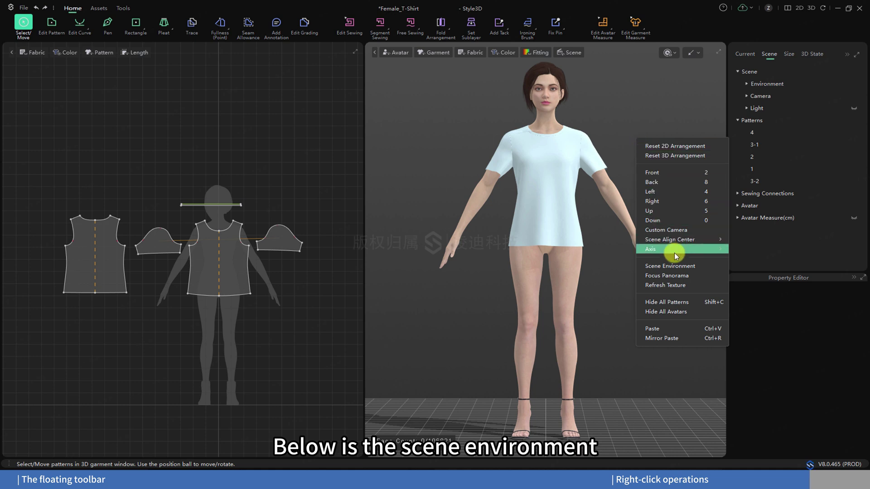
click(681, 267)
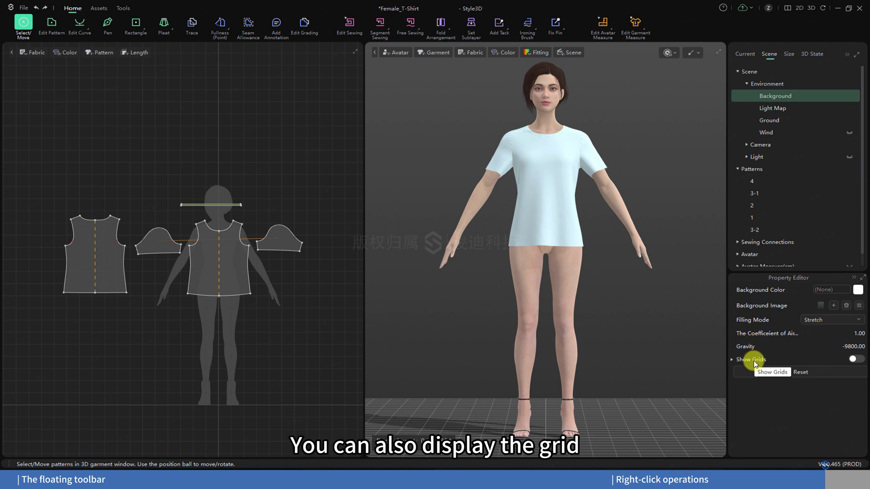
click(622, 142)
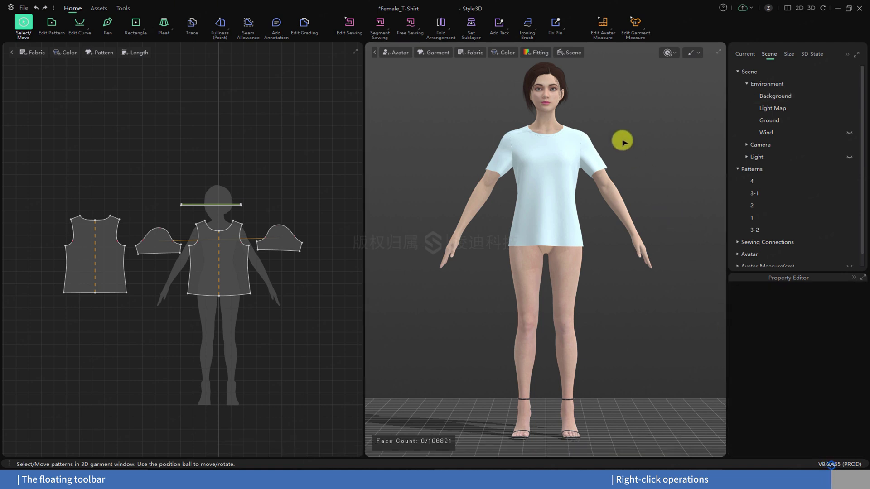
right_click(624, 142)
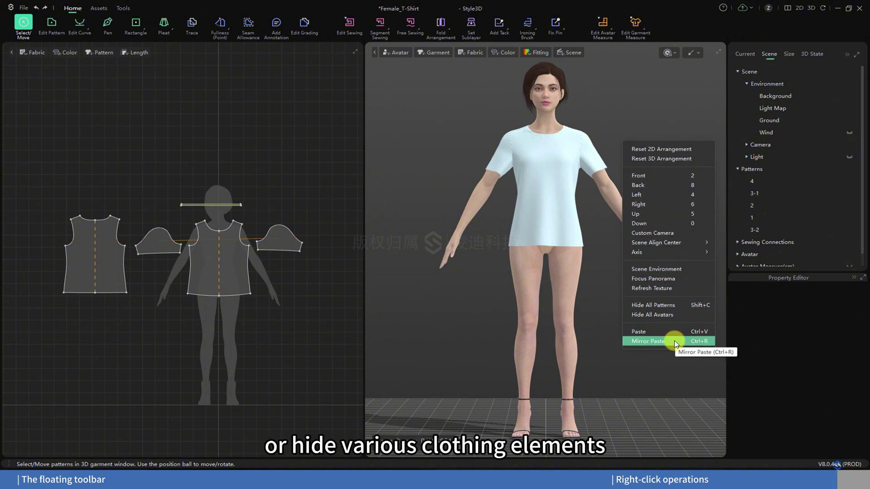
click(597, 251)
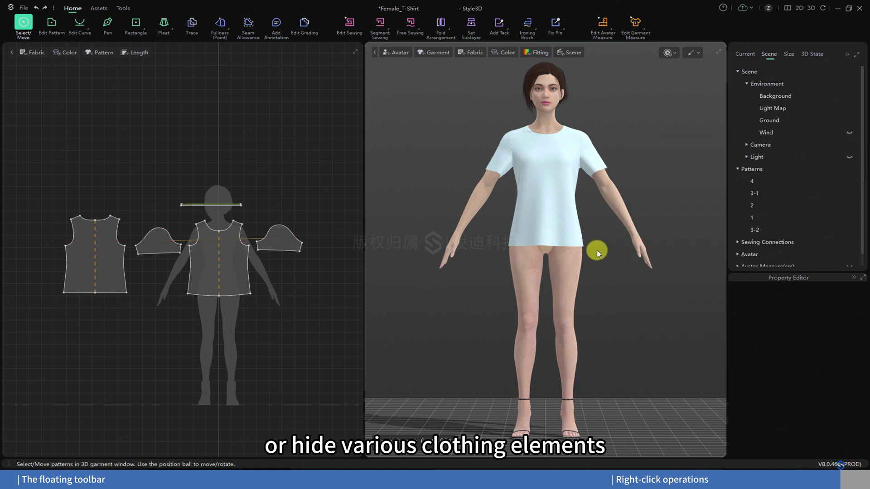